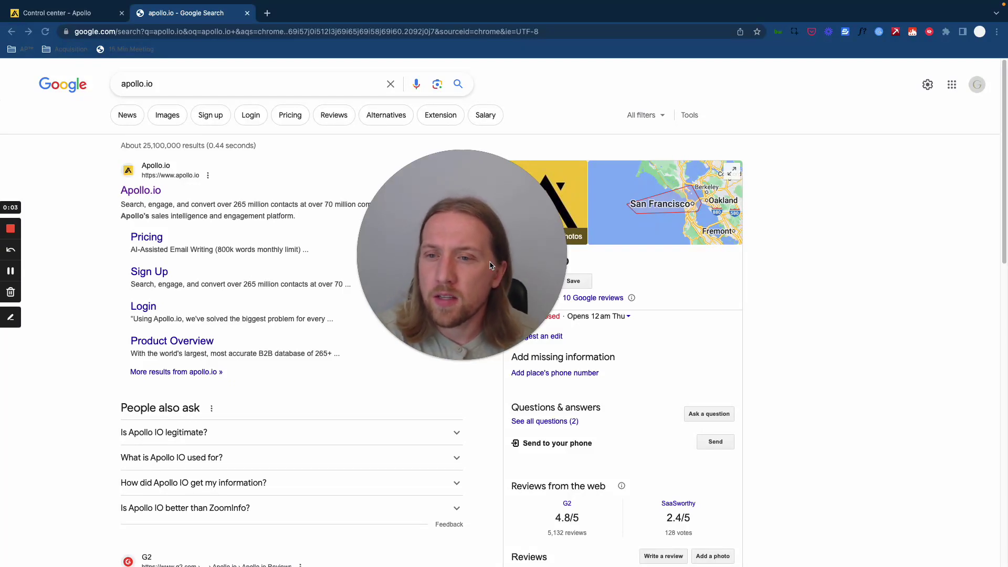
Switch to the 'Control center - Apollo' browser tab
drag(498, 265, 432, 363)
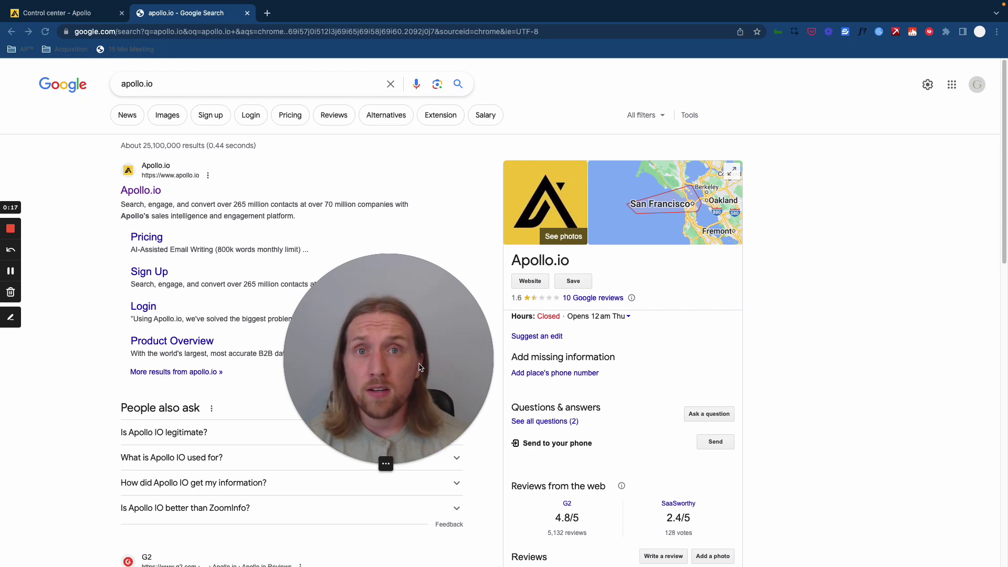
drag(400, 372, 471, 346)
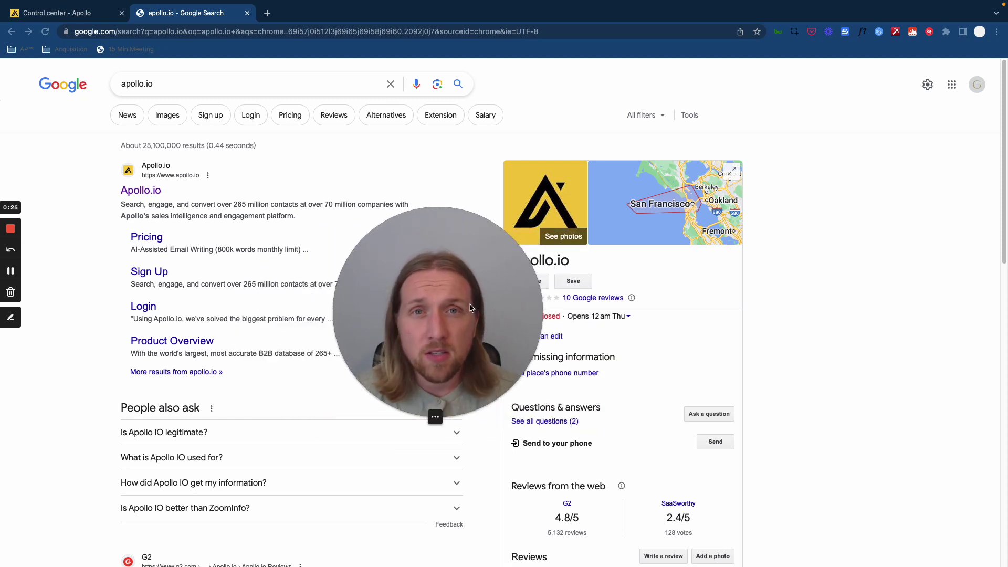
drag(472, 309, 465, 341)
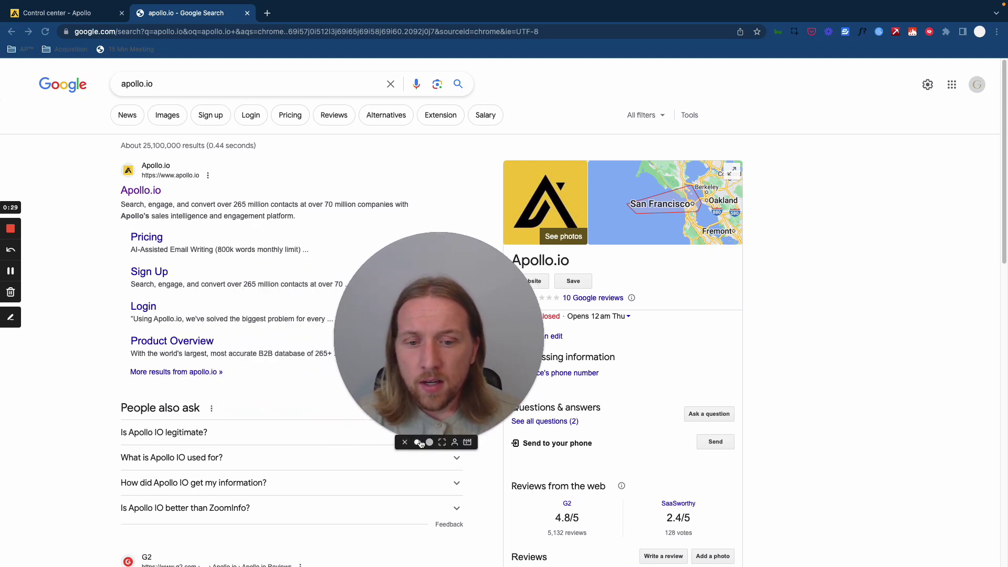
click(418, 443)
drag(392, 398, 910, 225)
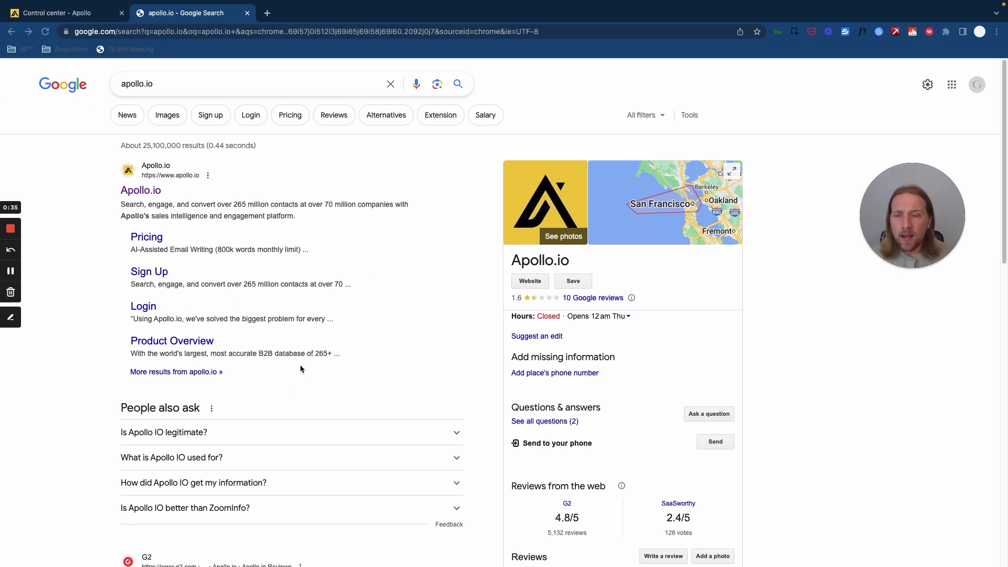
drag(940, 219, 899, 239)
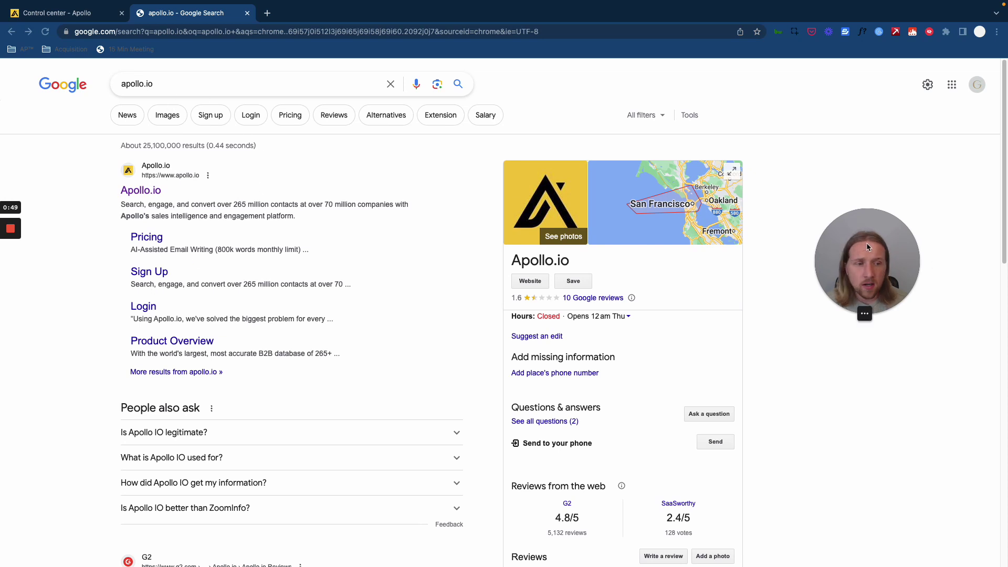
click(86, 19)
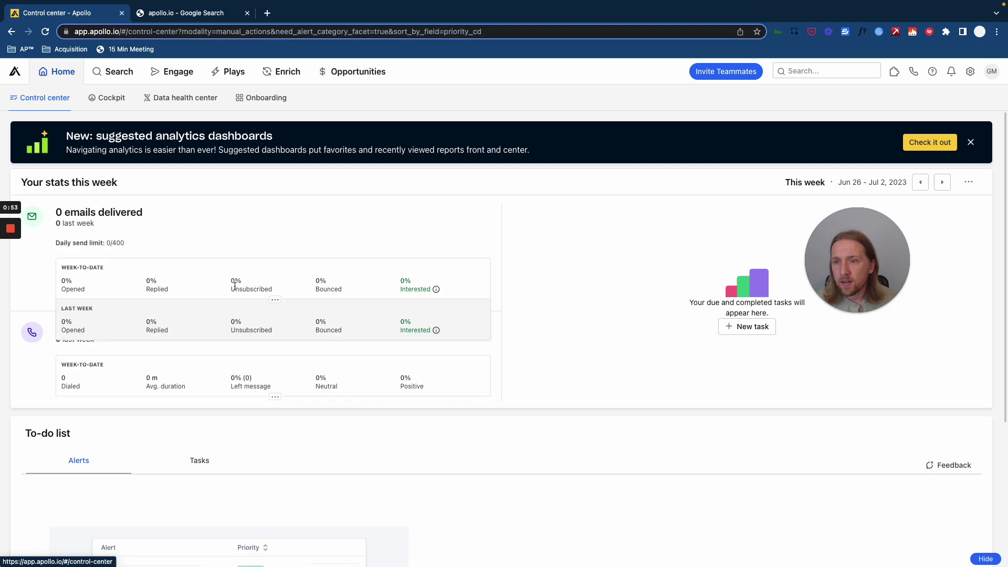
drag(848, 314, 812, 433)
click(507, 443)
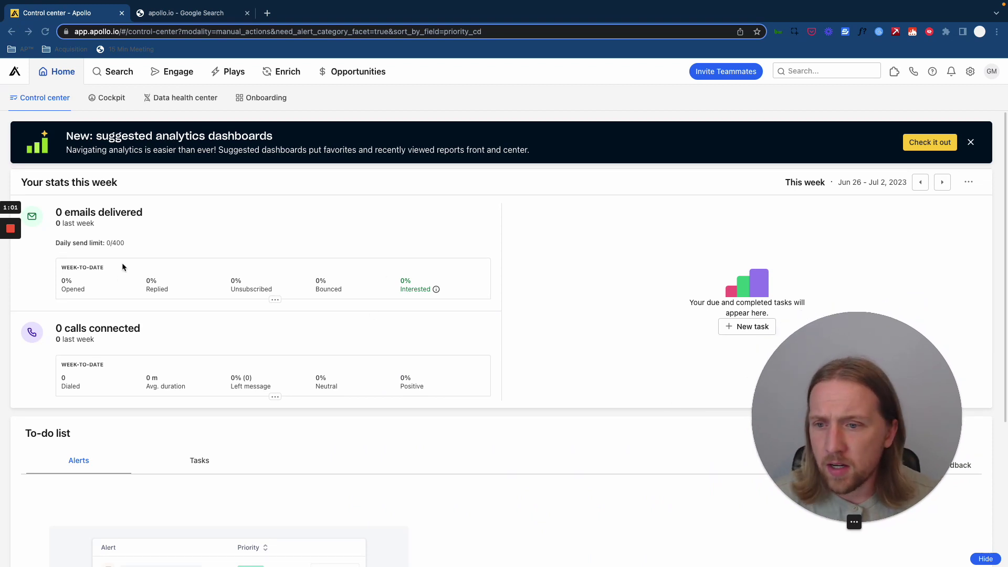
Review this week's dashboard stats: 0 emails delivered and 0 calls connected
scroll(214, 322, down, 5)
scroll(405, 259, up, 5)
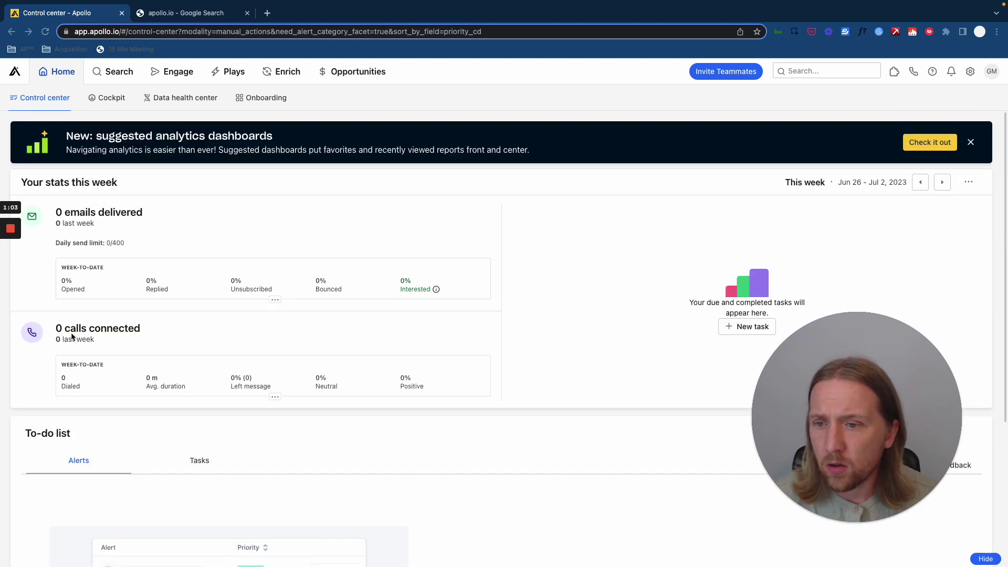
scroll(72, 336, down, 5)
scroll(422, 483, up, 5)
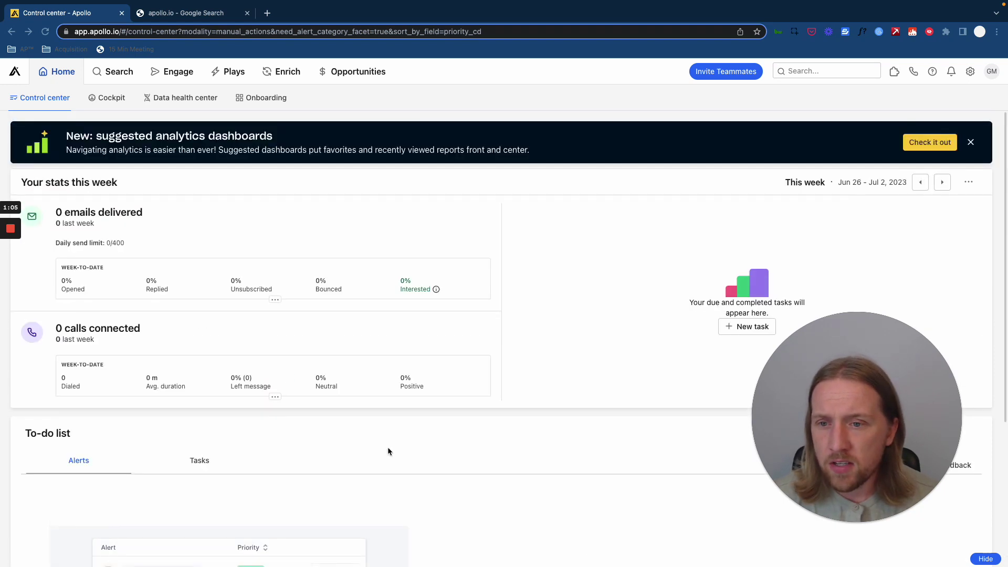
drag(835, 433, 766, 447)
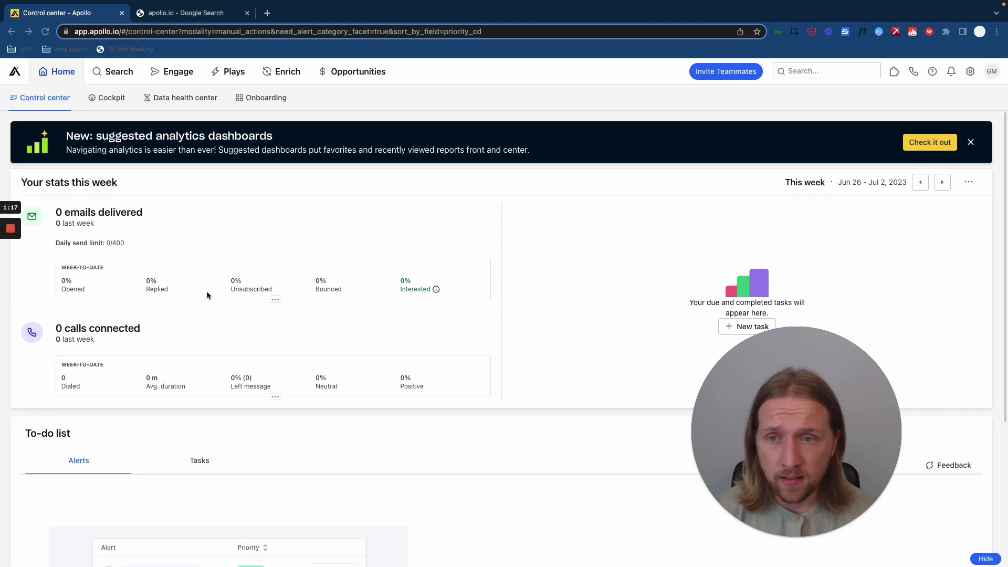
drag(771, 430, 488, 326)
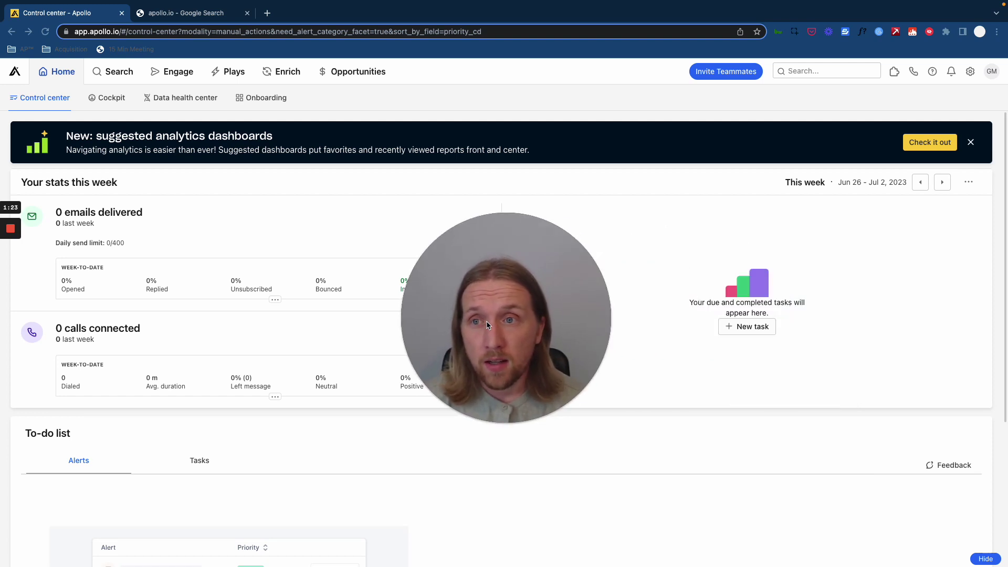
drag(511, 324, 493, 332)
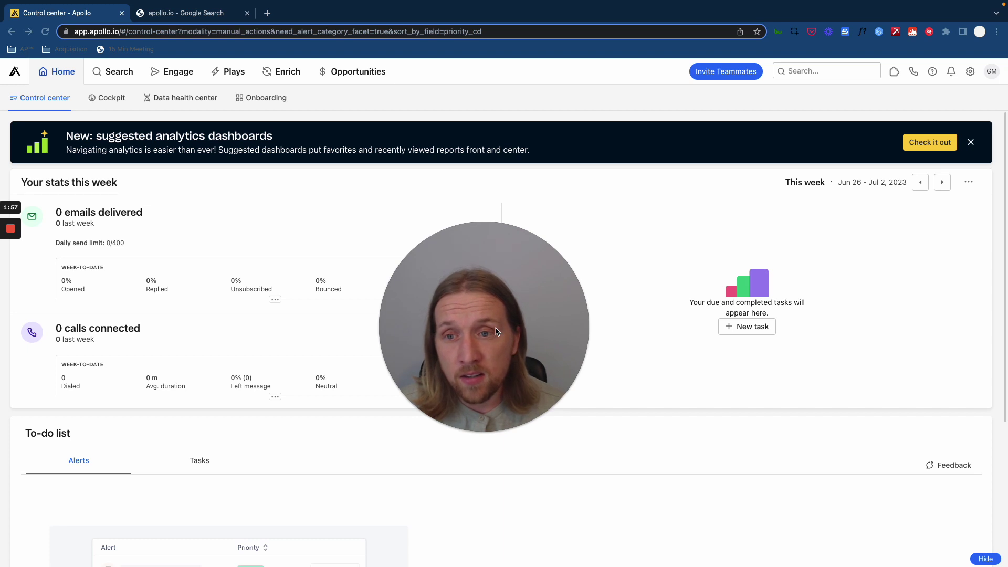
drag(498, 333, 832, 410)
Open People search from the Search menu, showing four saved searches and recent searches
click(796, 510)
drag(778, 452, 929, 271)
mouse_move(126, 76)
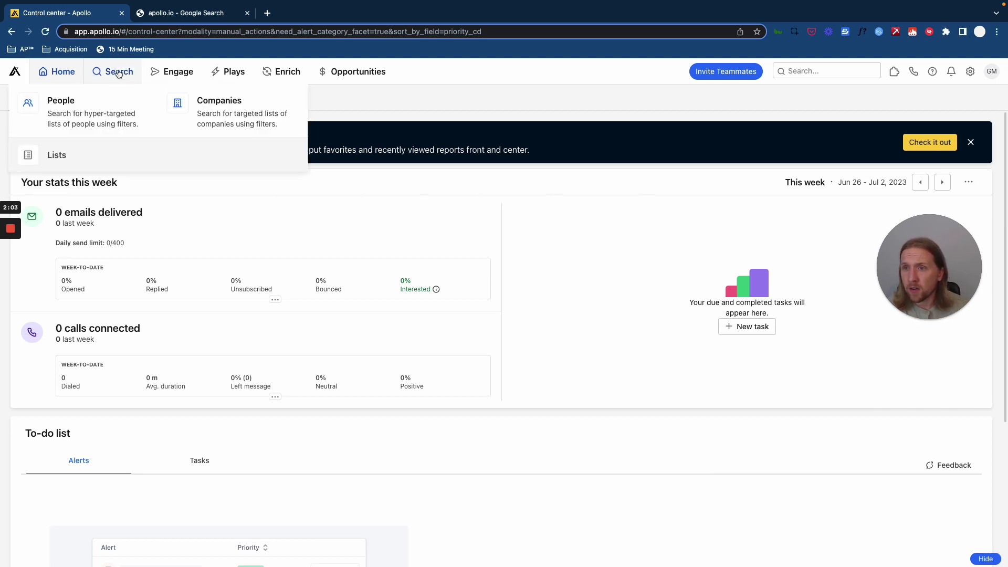
click(59, 102)
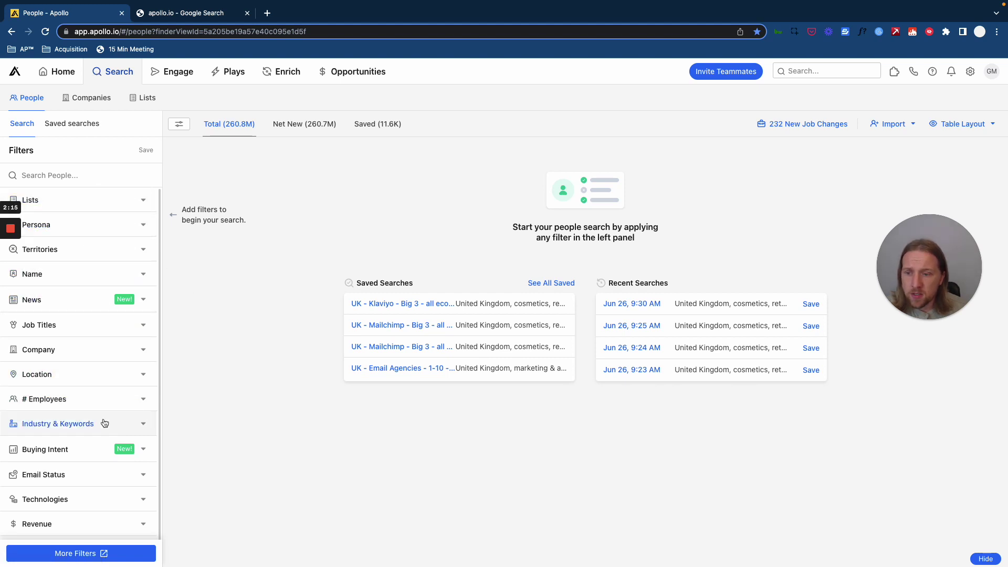
scroll(71, 378, down, 2)
scroll(81, 374, up, 2)
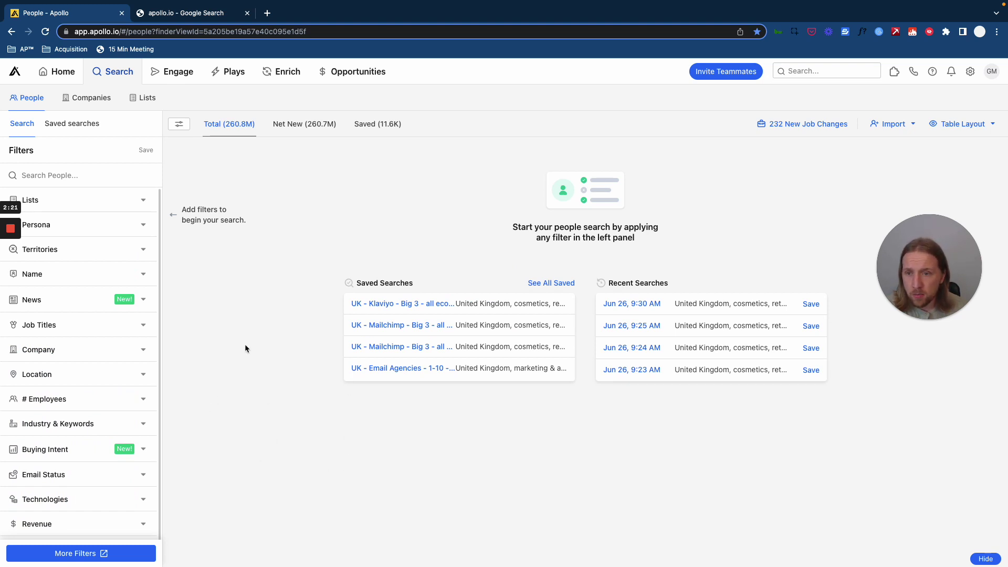
scroll(92, 299, down, 1)
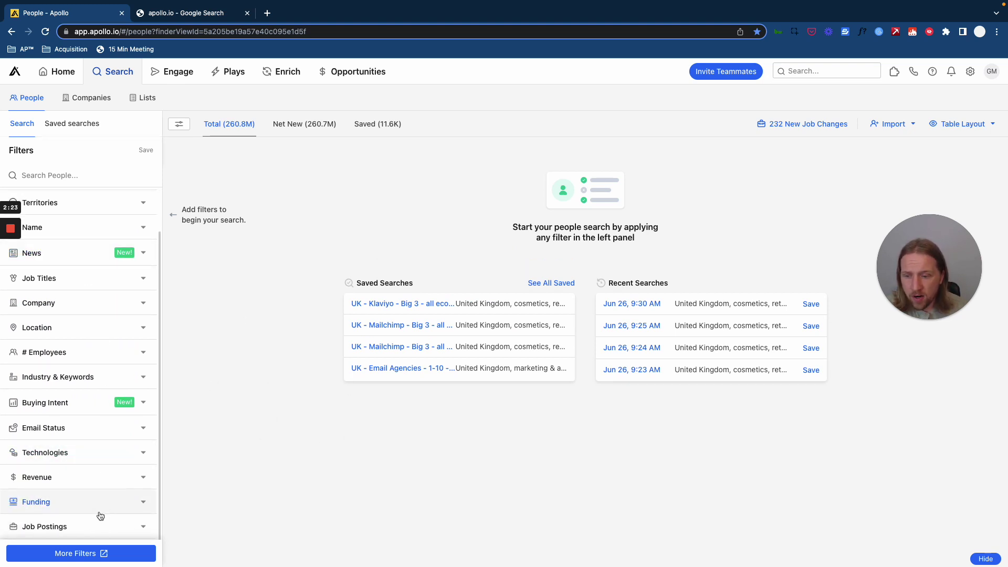
scroll(49, 439, up, 1)
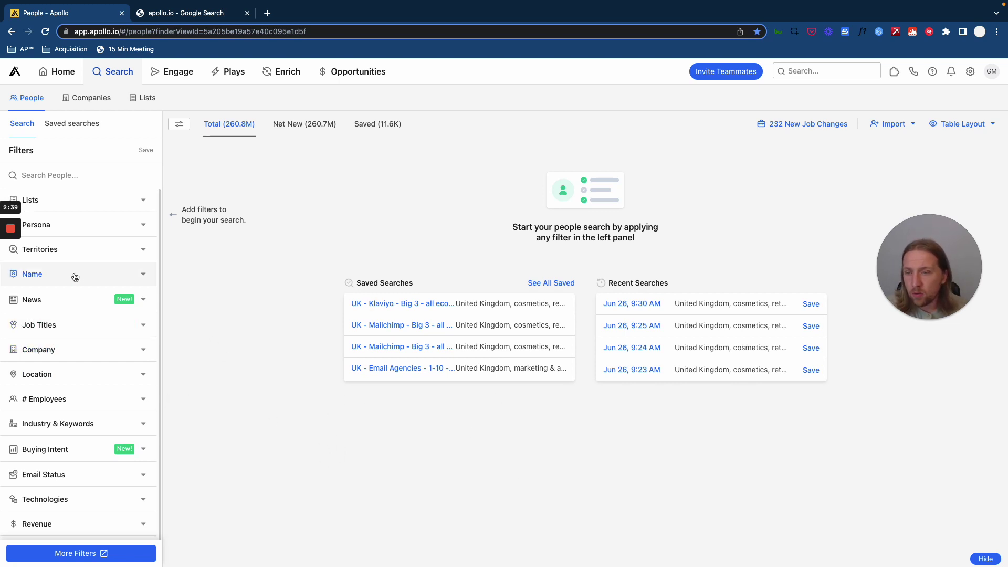
scroll(108, 379, down, 2)
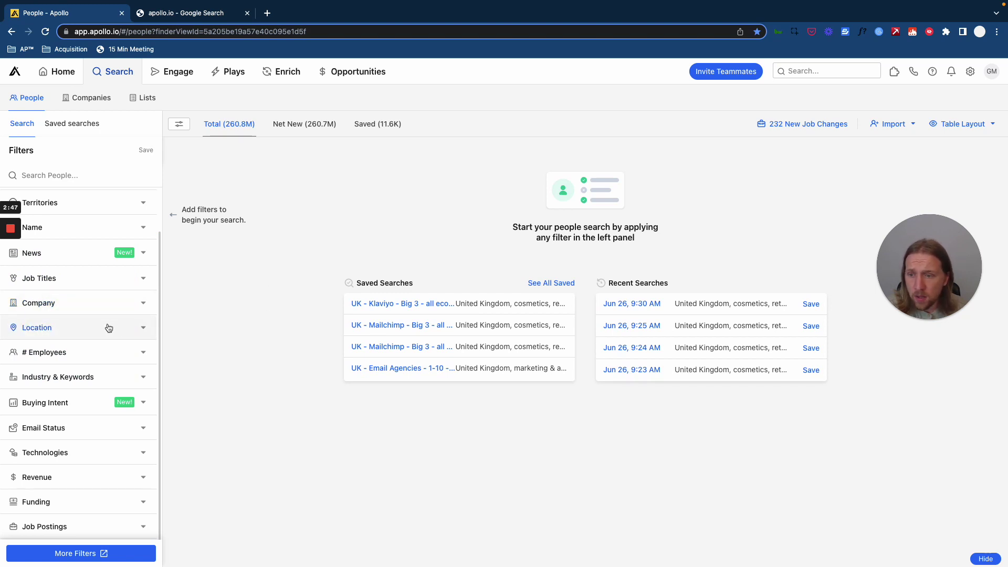
drag(951, 251, 926, 221)
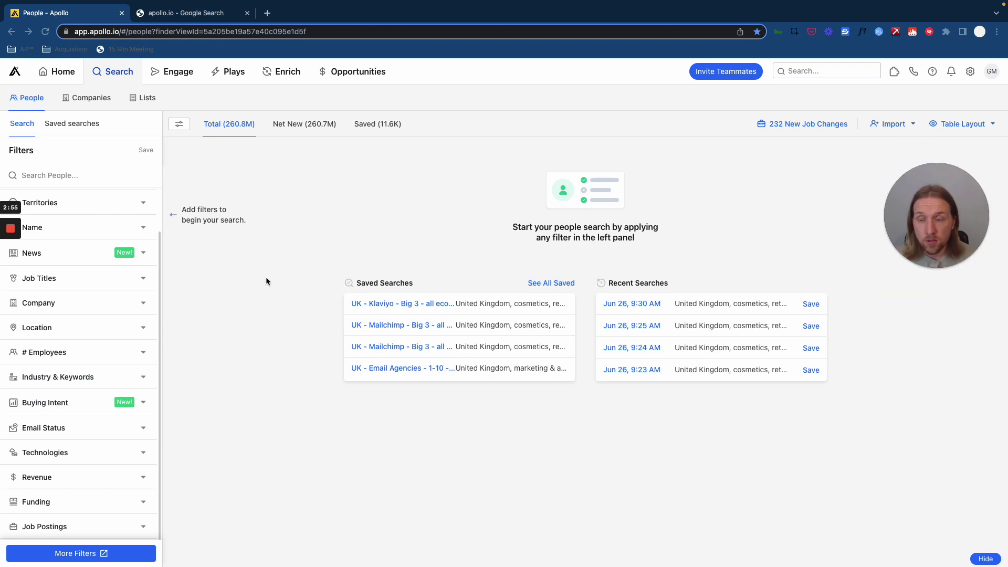
scroll(78, 254, up, 2)
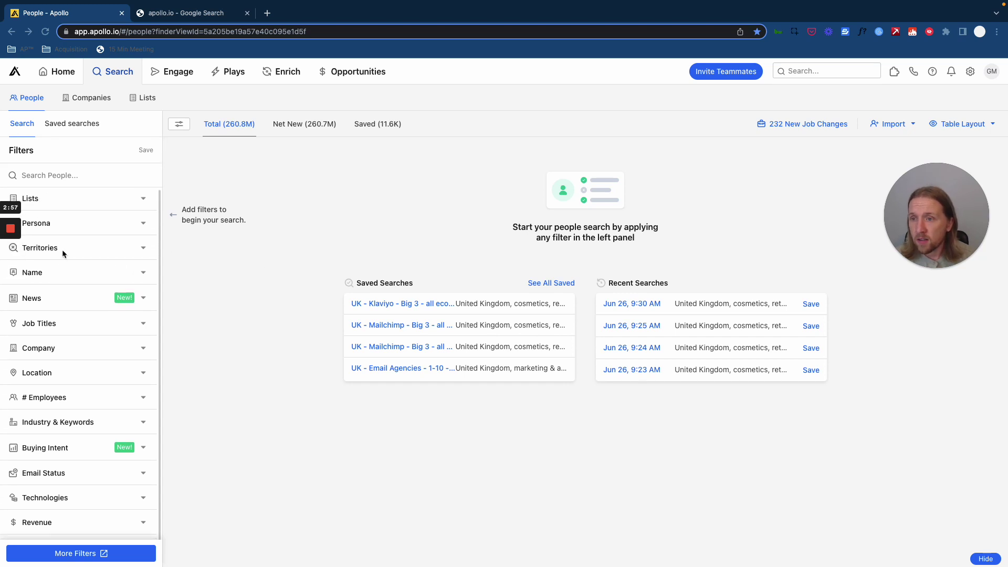
click(143, 203)
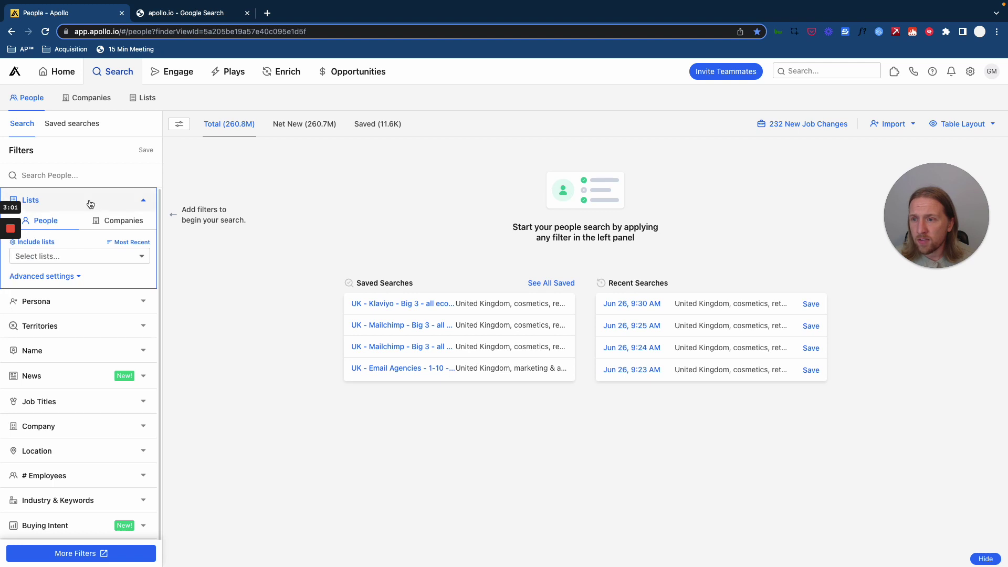
click(74, 257)
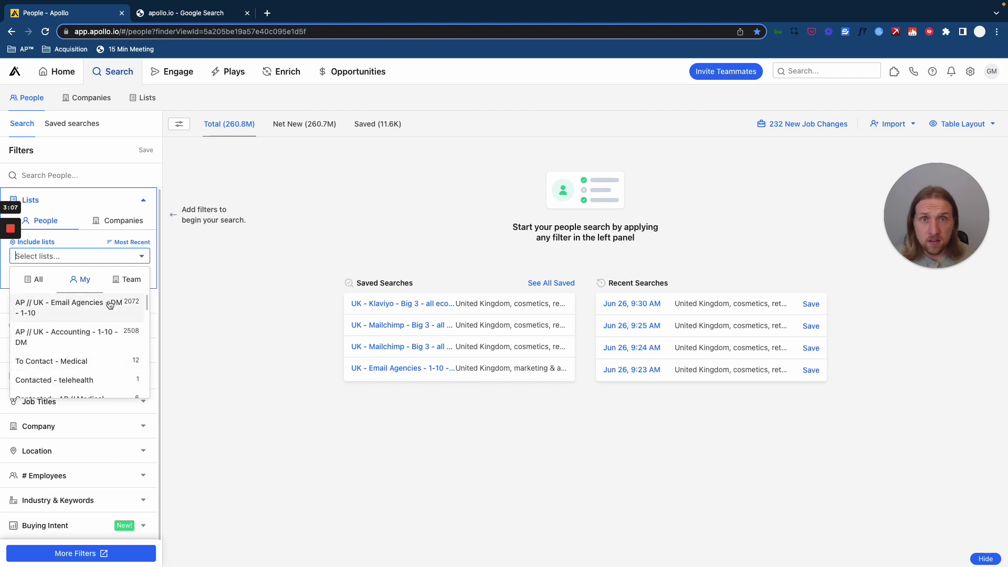
click(76, 206)
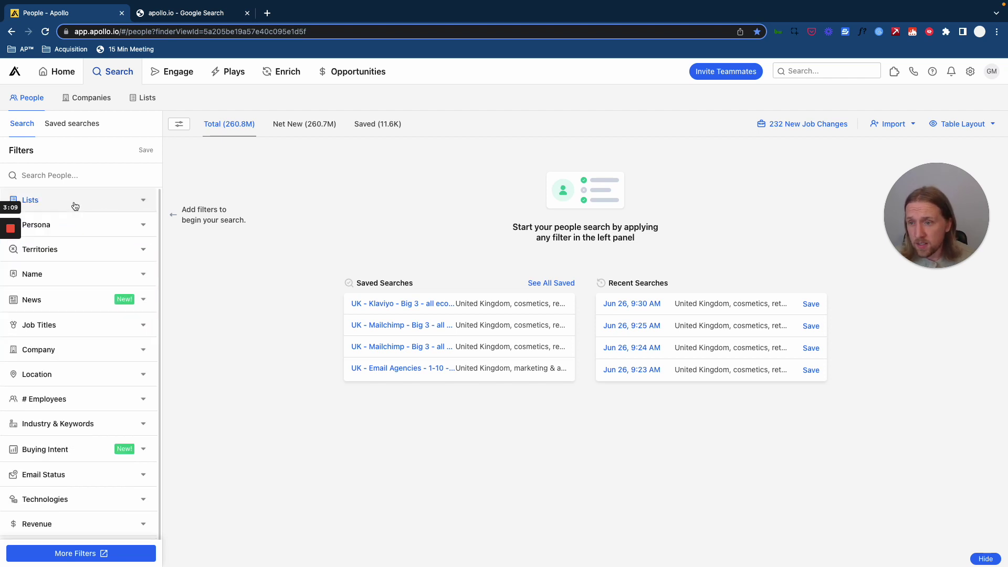
click(82, 201)
click(70, 279)
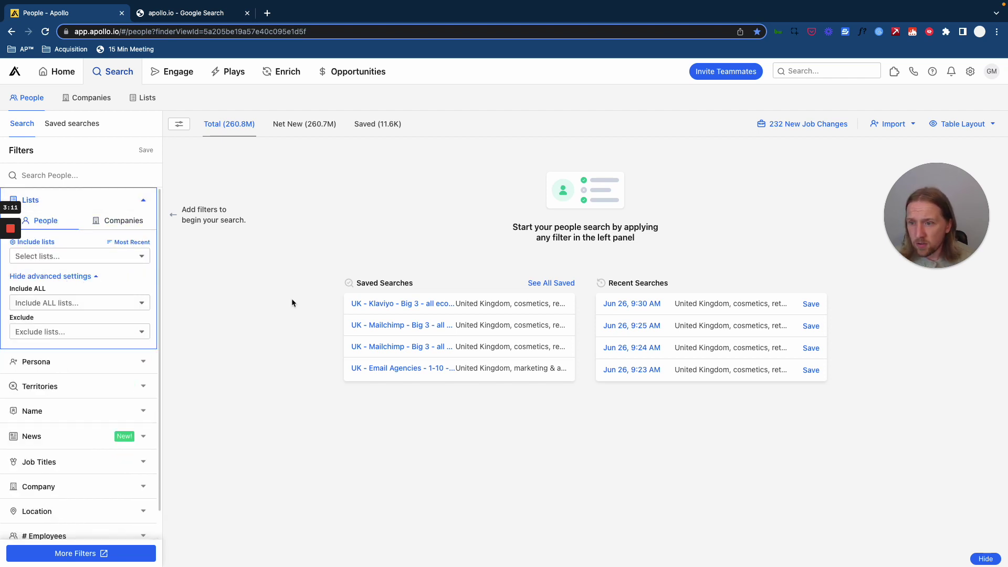
click(36, 330)
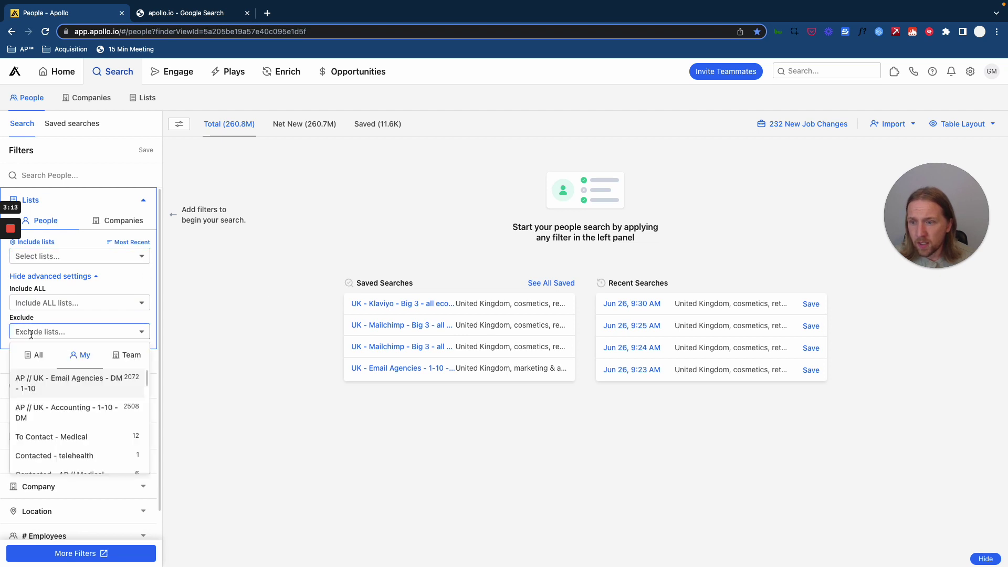
scroll(62, 410, down, 10)
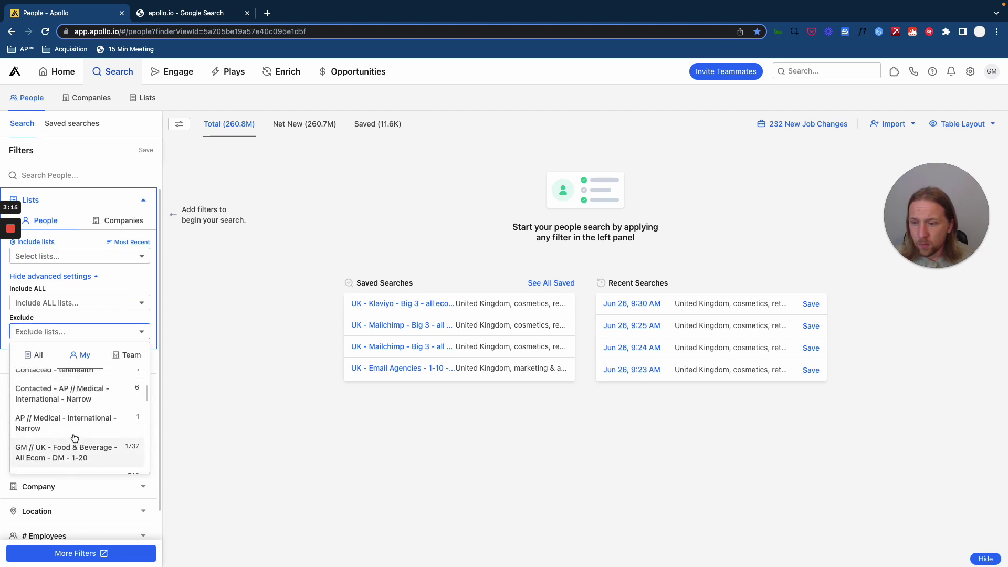
scroll(90, 456, down, 3)
scroll(60, 437, up, 3)
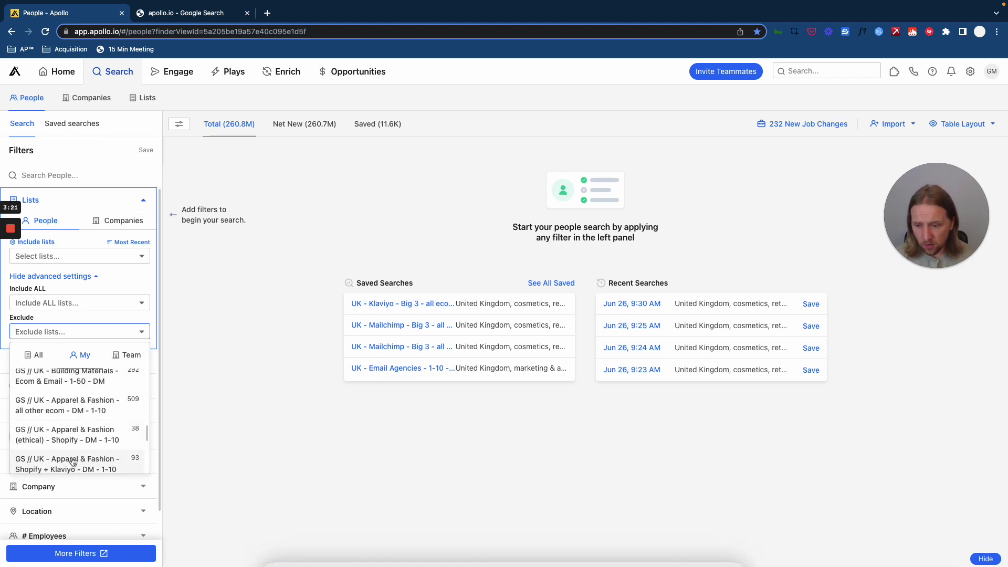
scroll(72, 461, down, 3)
scroll(73, 461, up, 5)
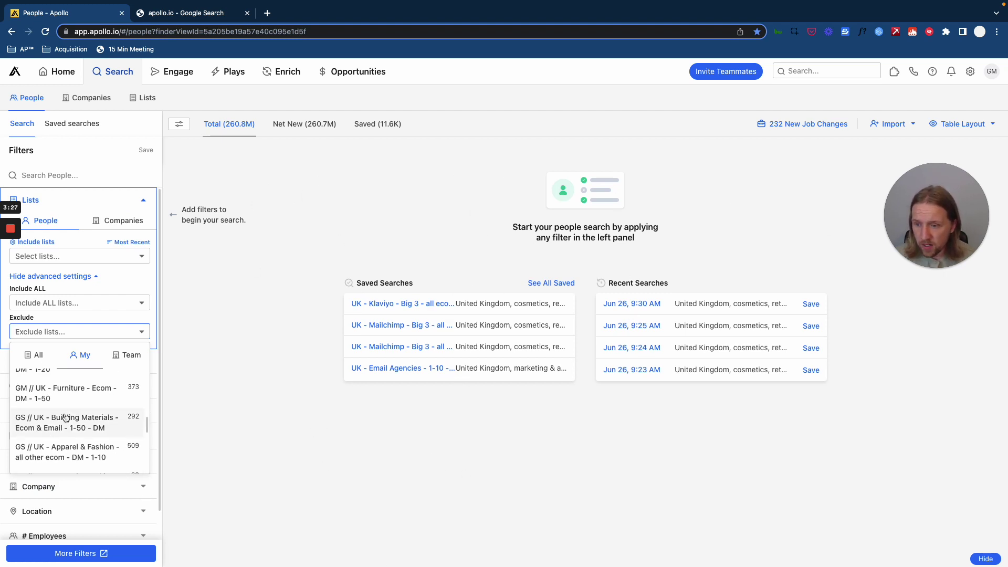
scroll(69, 418, down, 3)
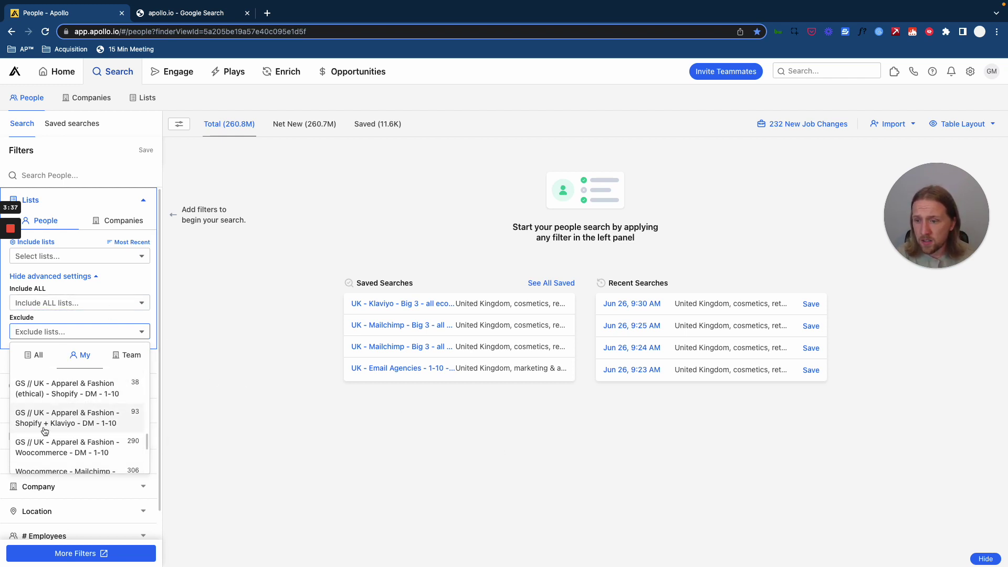
scroll(68, 428, down, 5)
click(102, 318)
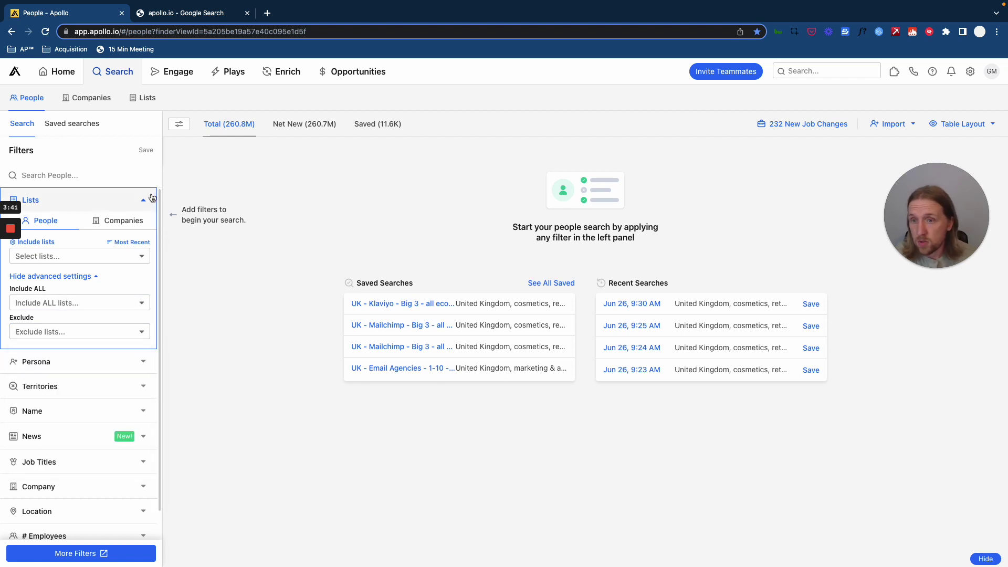
Apply the DM - UK - 1-20 persona filter (555,580 records) and open it in Edit Persona
click(111, 200)
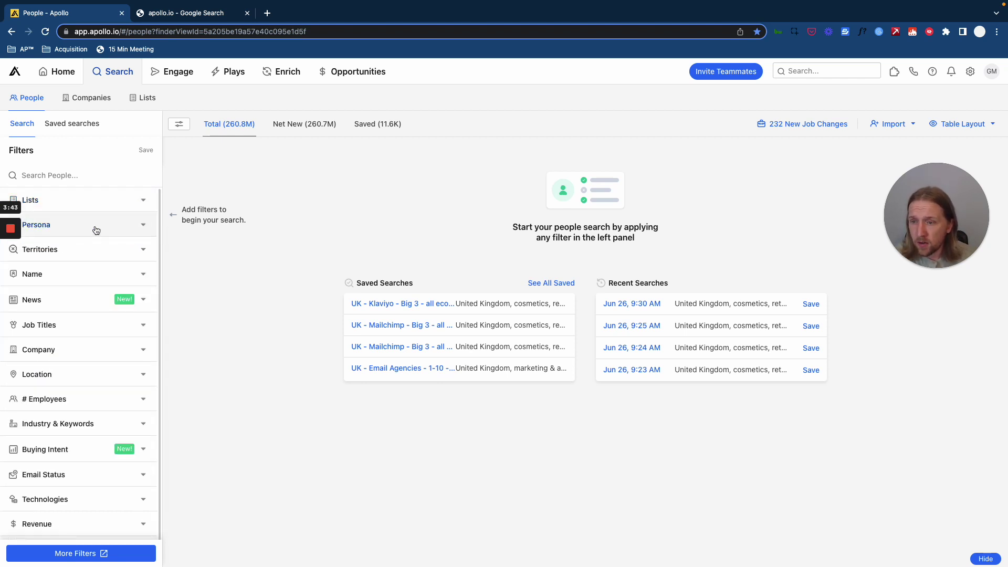
click(96, 230)
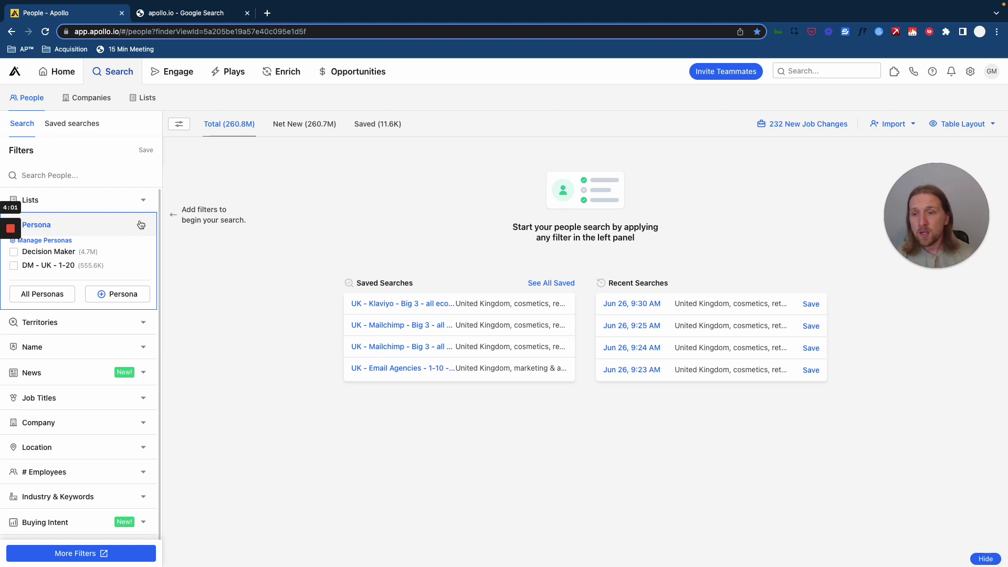
scroll(74, 250, down, 1)
scroll(79, 255, up, 1)
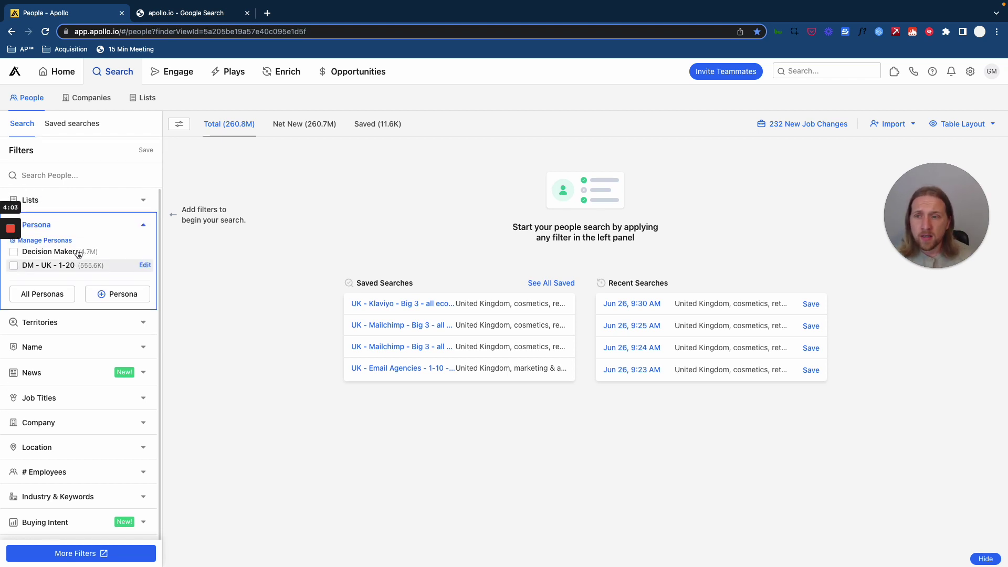
click(55, 267)
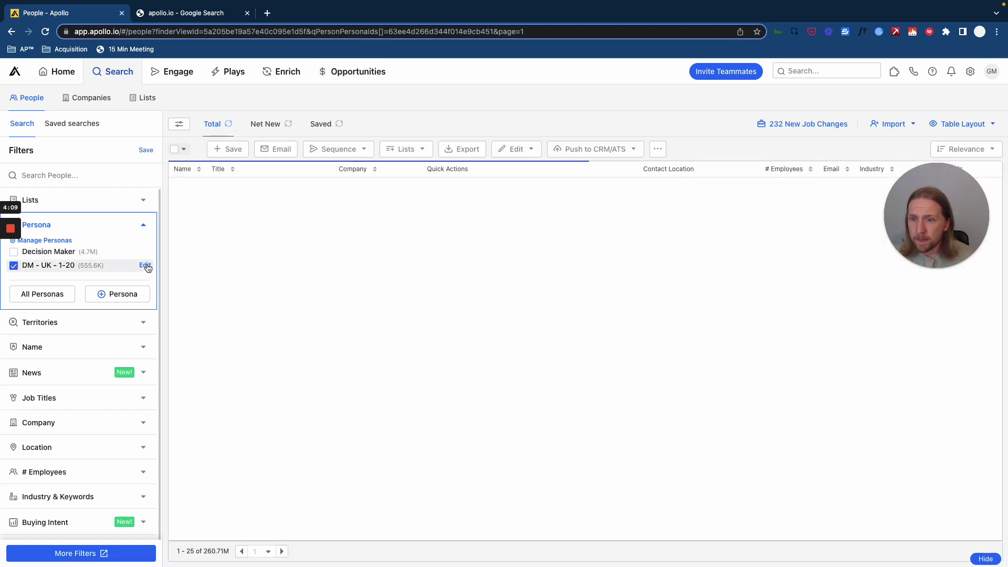
click(146, 265)
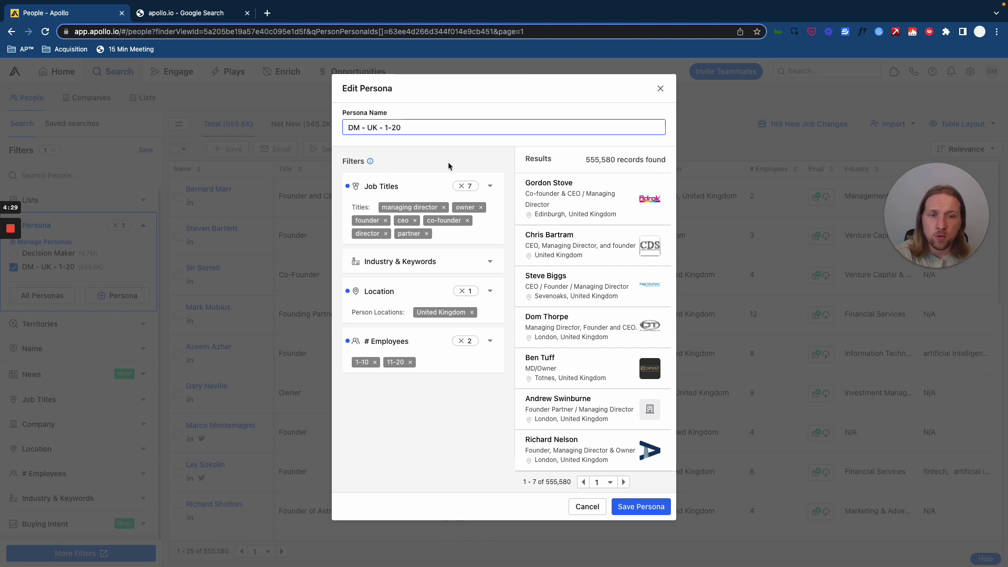
Check the persona's criteria: seven job titles, United Kingdom, 1-10 and 11-20 employees
click(491, 264)
click(489, 266)
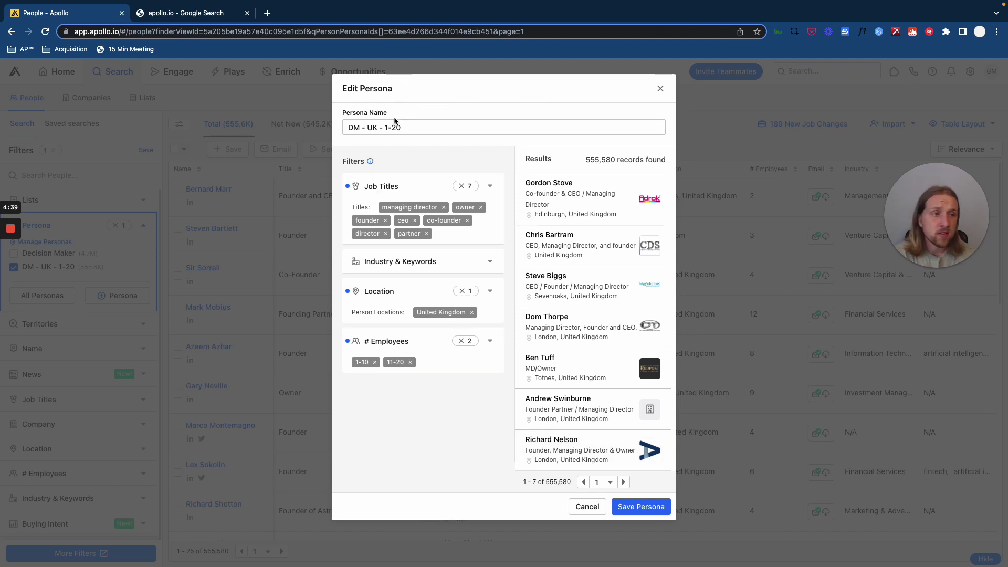
click(937, 270)
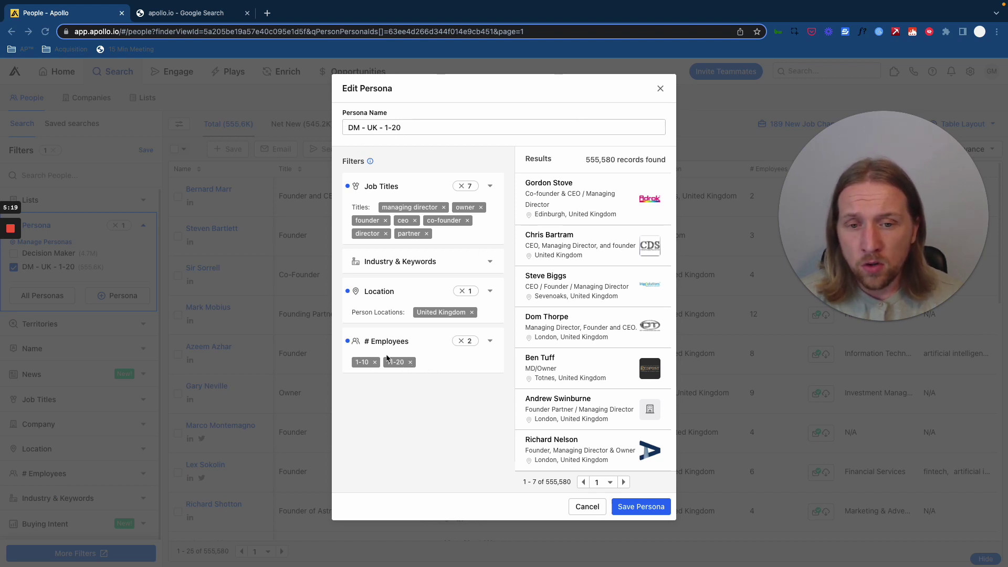
Cancel the persona edit and close Manage Personas, back to the 555,580 persona-filtered results
click(587, 507)
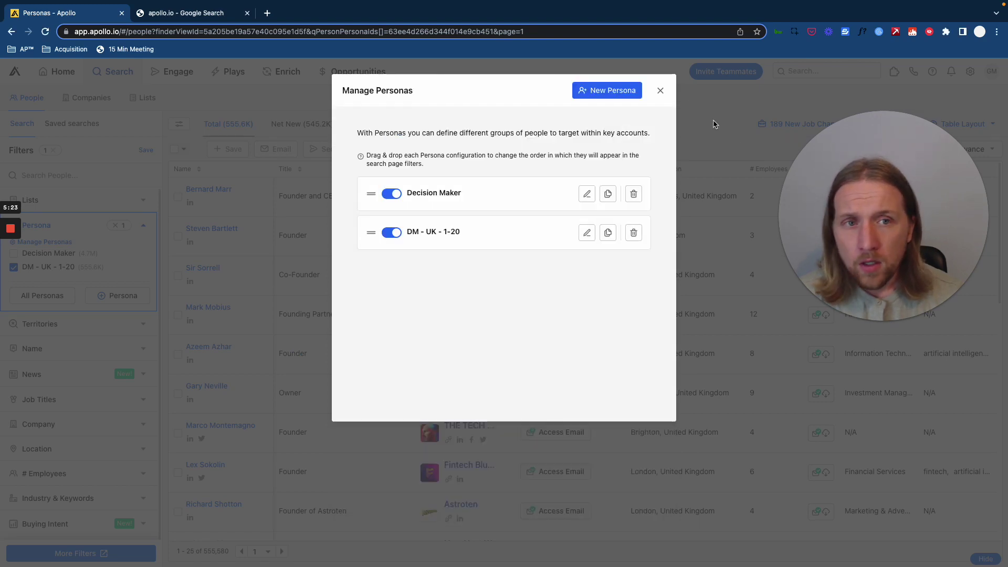
click(662, 92)
scroll(122, 404, down, 2)
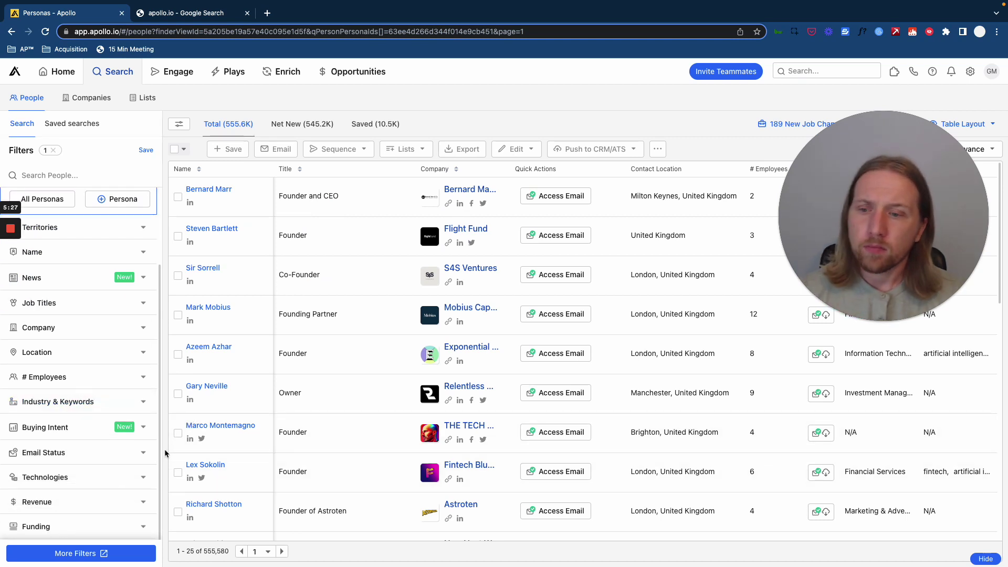
scroll(140, 455, down, 1)
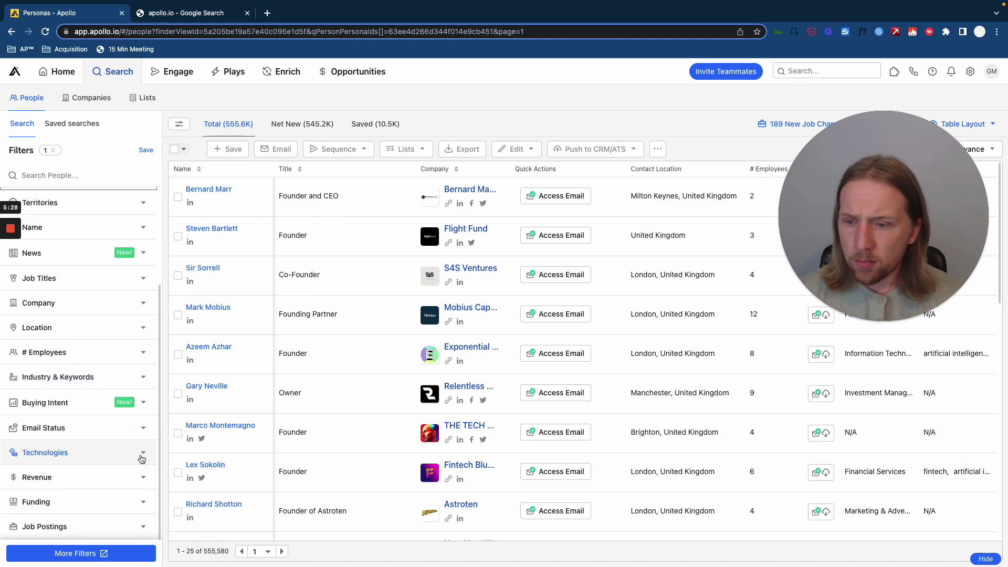
click(133, 377)
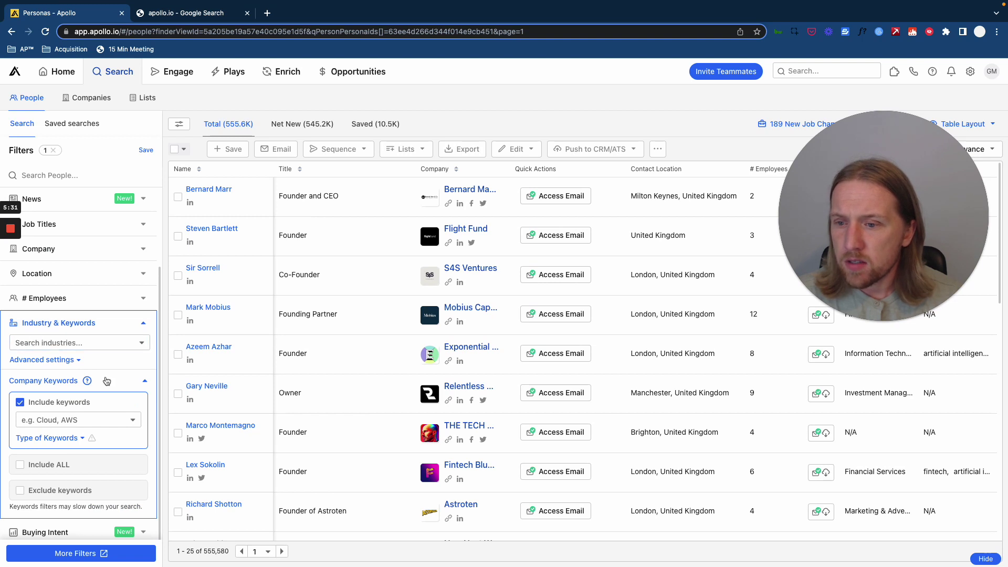
scroll(138, 336, down, 1)
click(141, 315)
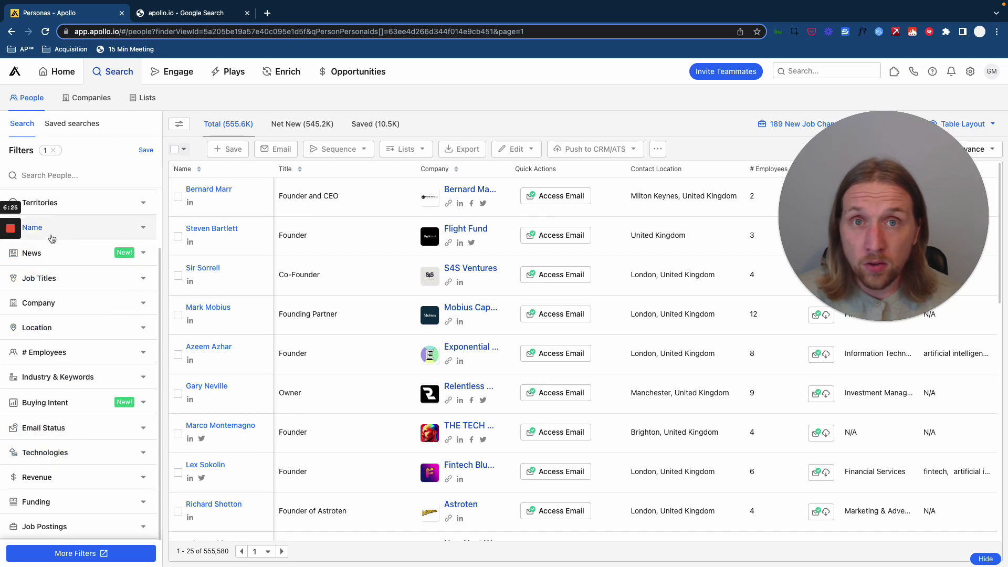
Include Klaviyo in the Technologies filter, narrowing results to 2,109 contacts
click(143, 452)
click(62, 454)
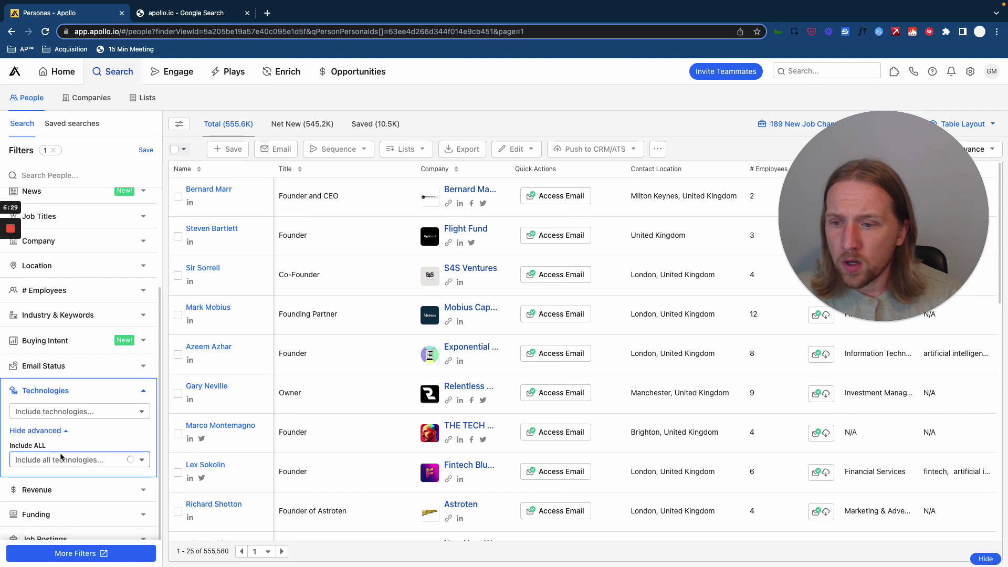
click(59, 413)
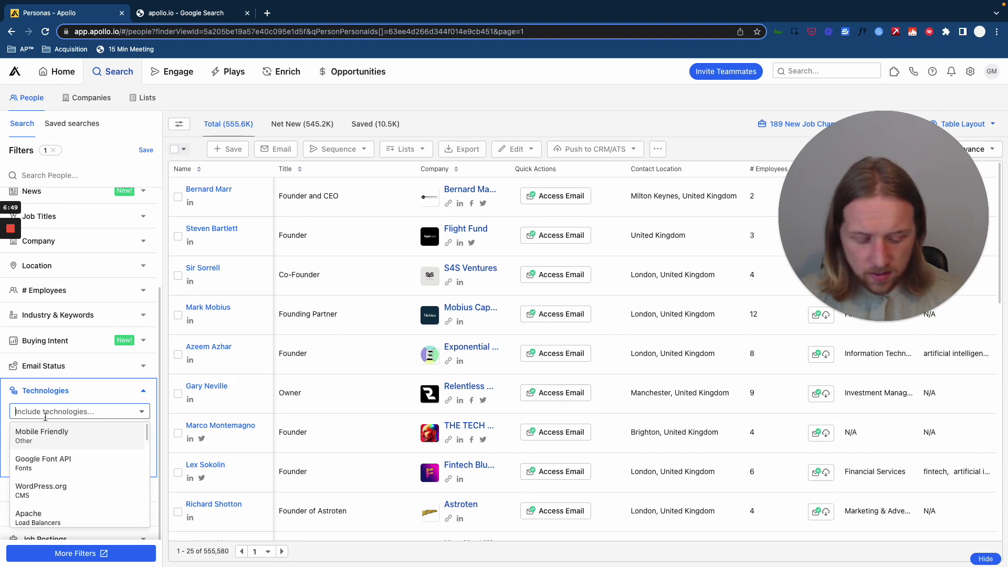
text(klaviyo)
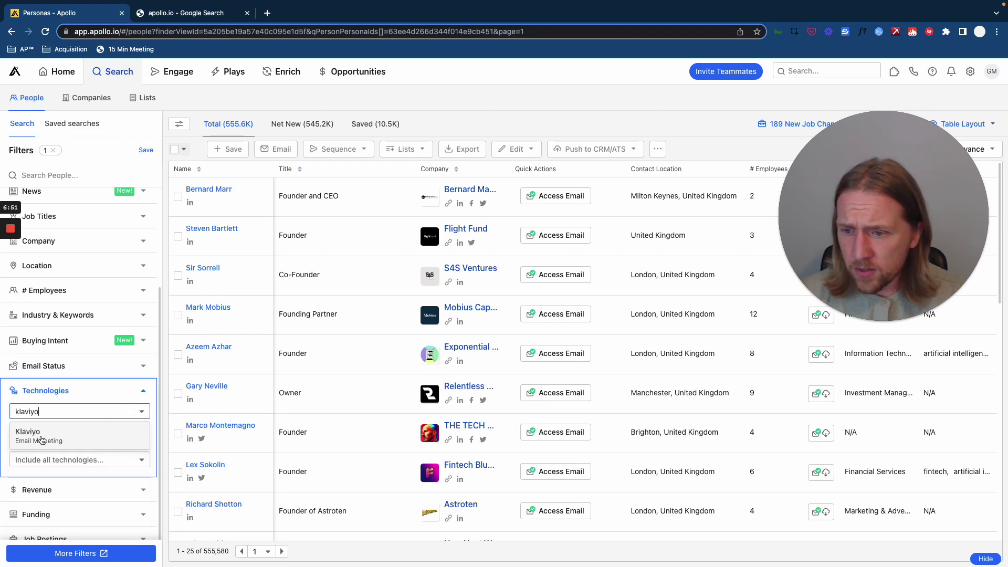
click(41, 440)
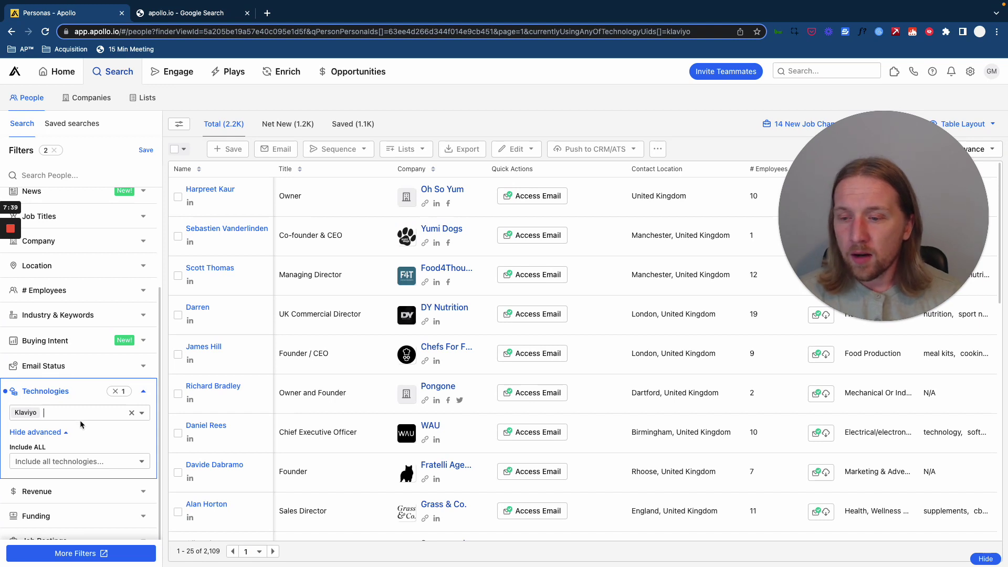
click(43, 412)
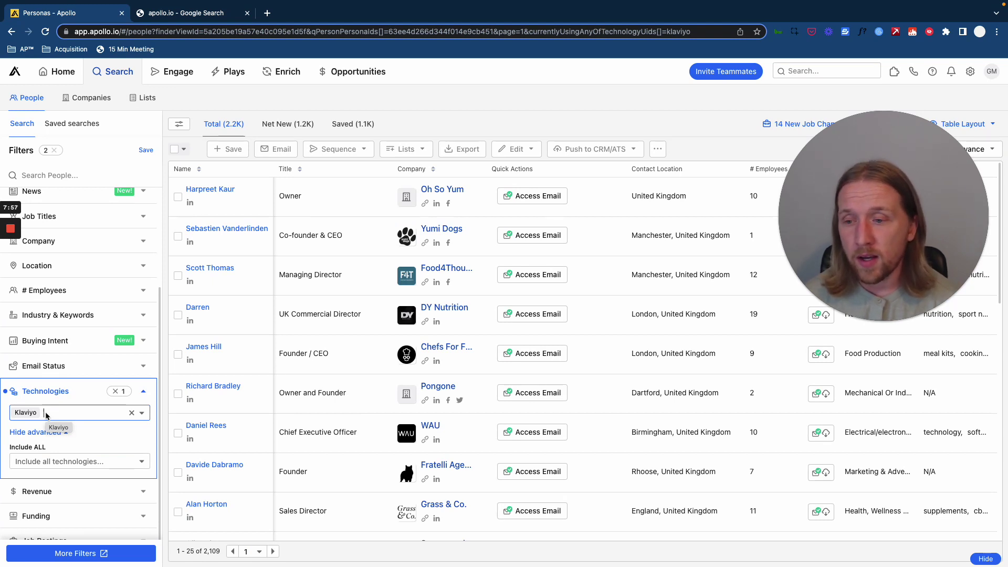
click(47, 412)
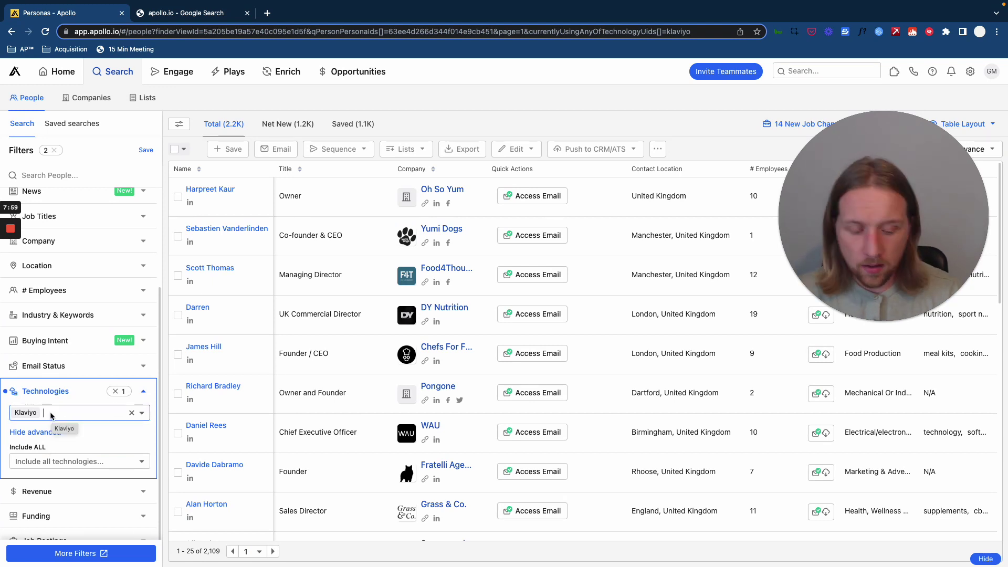
key(BackSpace)
click(50, 461)
text(shopify)
click(33, 355)
text(woo)
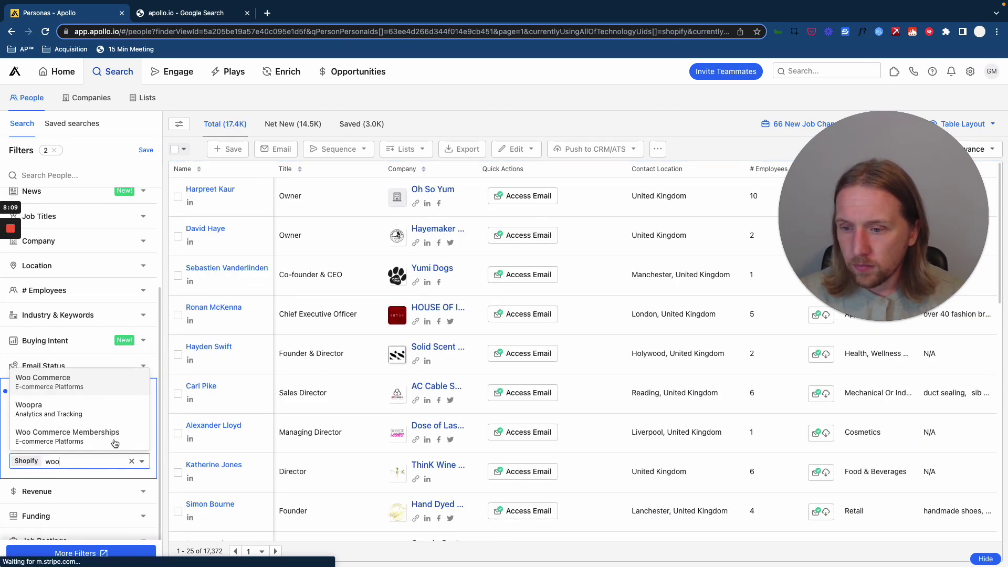
key(Return)
text(big)
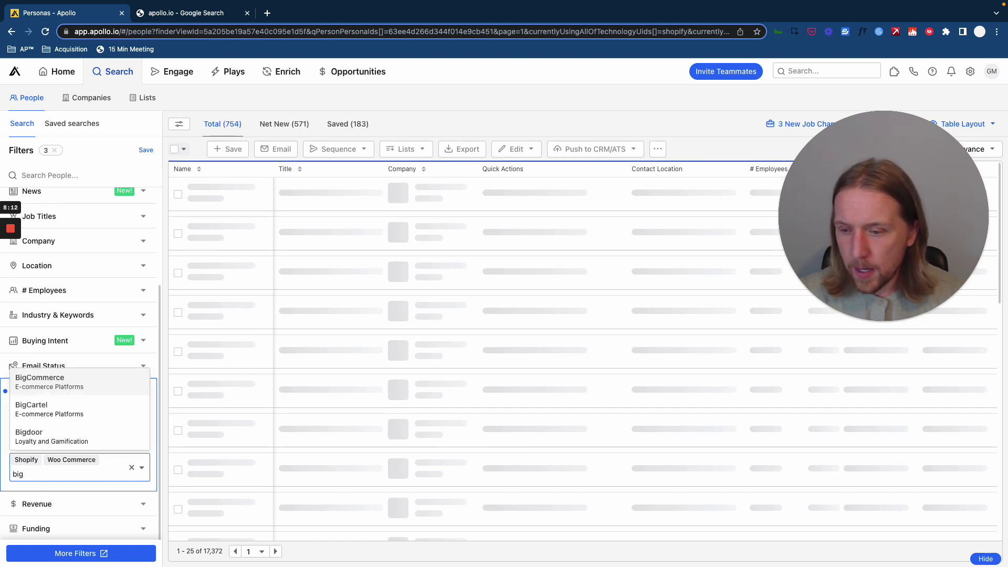
click(78, 386)
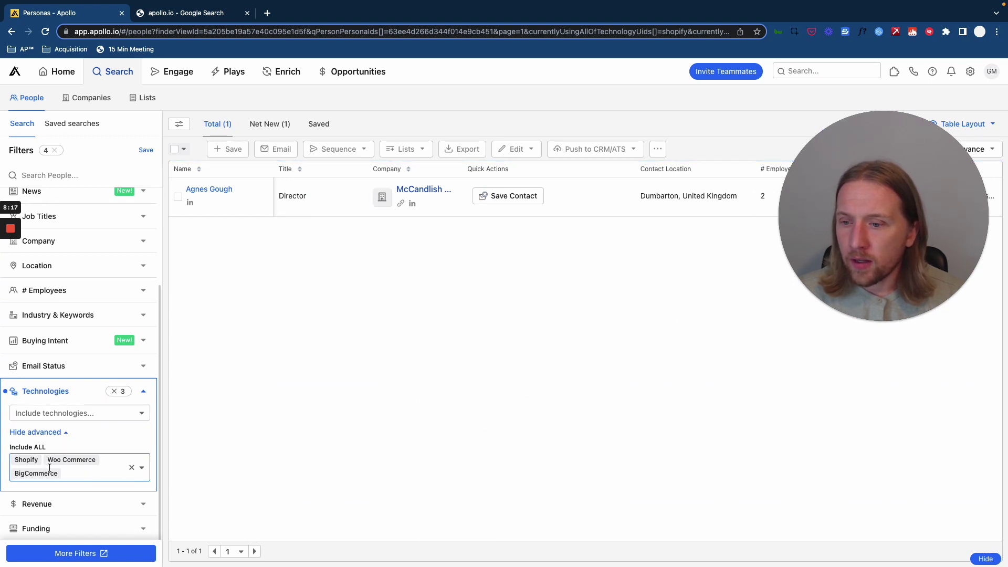
click(131, 468)
click(73, 414)
click(43, 435)
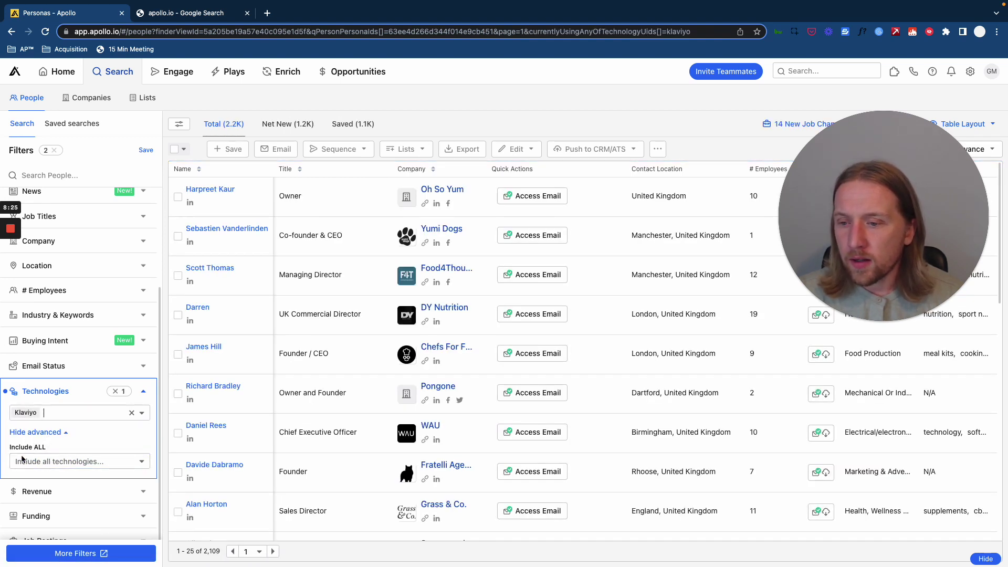
Move Klaviyo into the Include ALL technologies field
click(48, 456)
text(klaviyo)
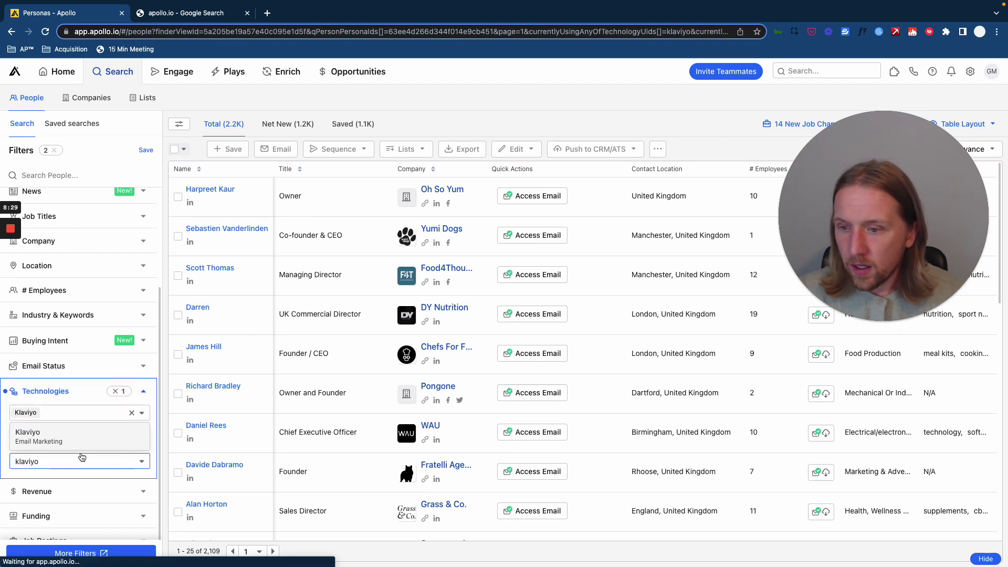
key(Return)
click(56, 416)
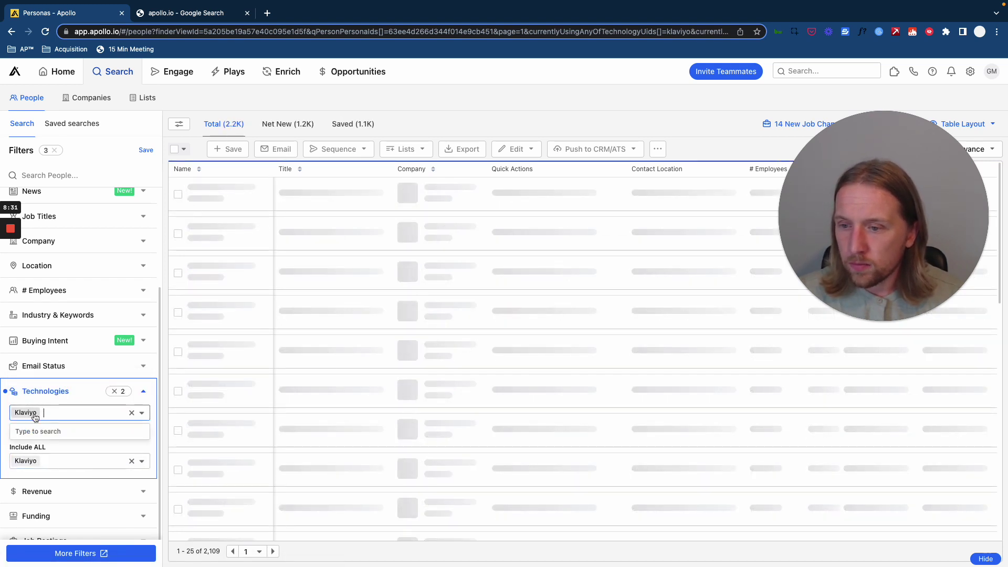
key(BackSpace)
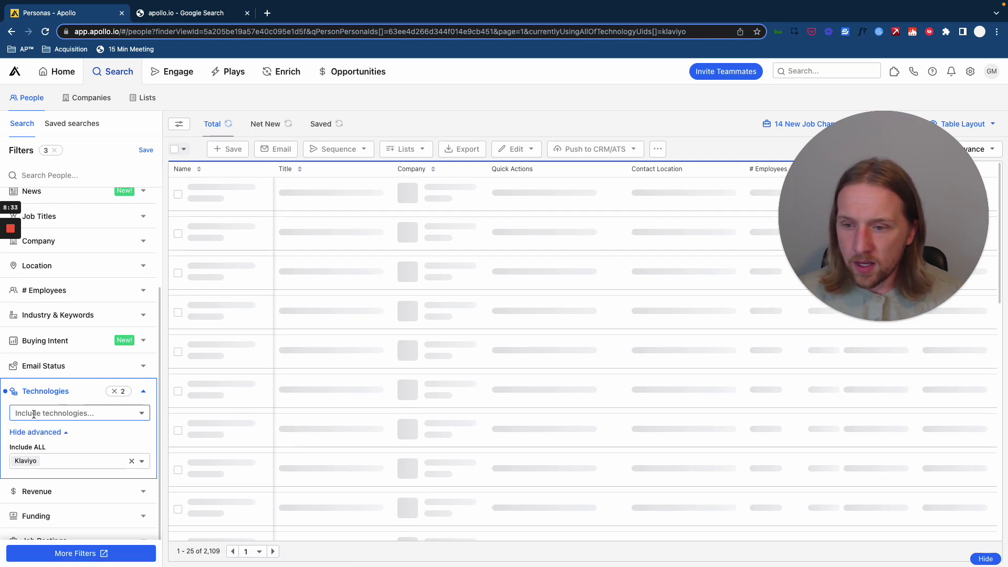
Add Shopify, Woo Commerce, BigCommerce and Magento as any-of technologies, leaving 2,018 contacts
text(shopify)
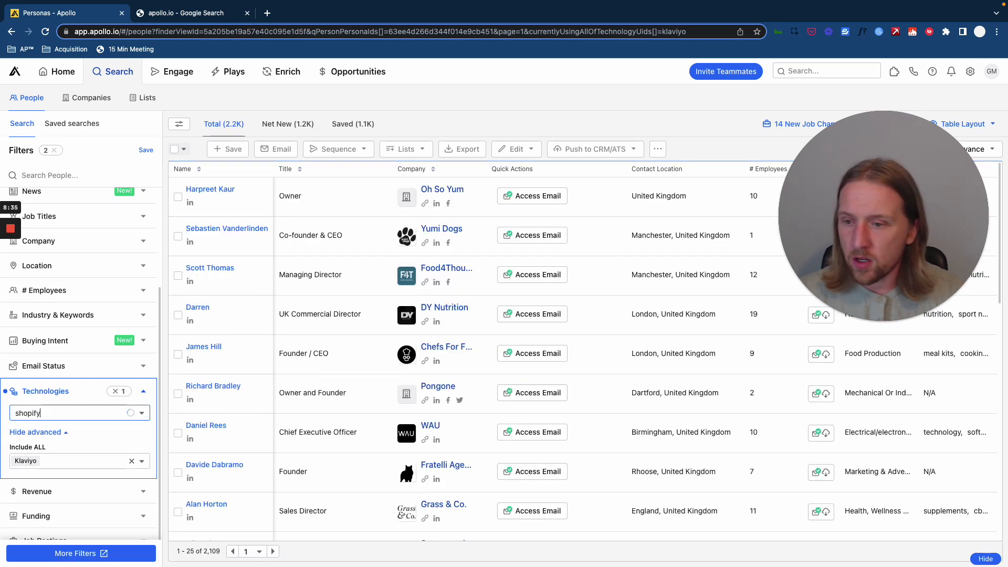
key(Return)
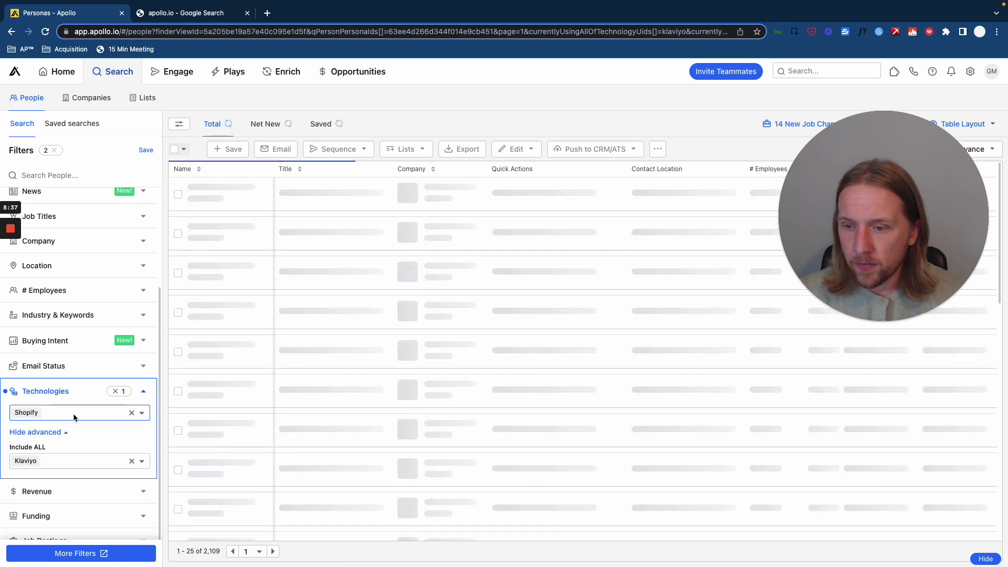
text(wooc)
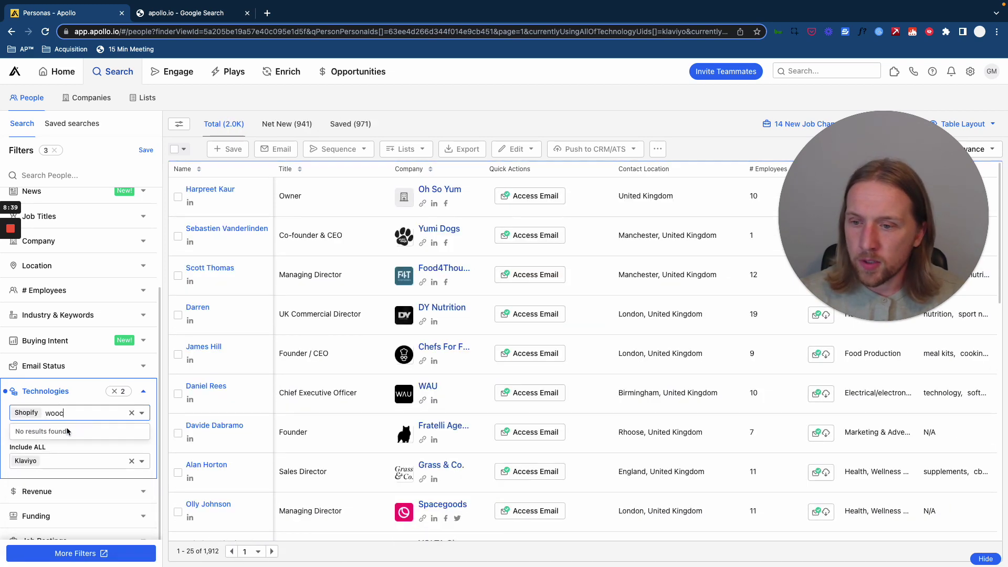
key(BackSpace)
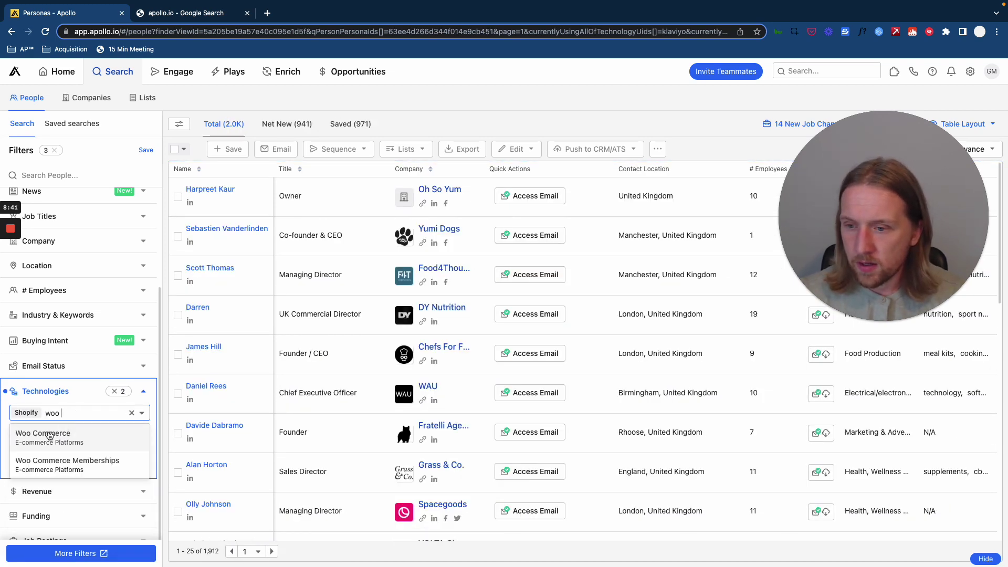
key(Return)
text(big)
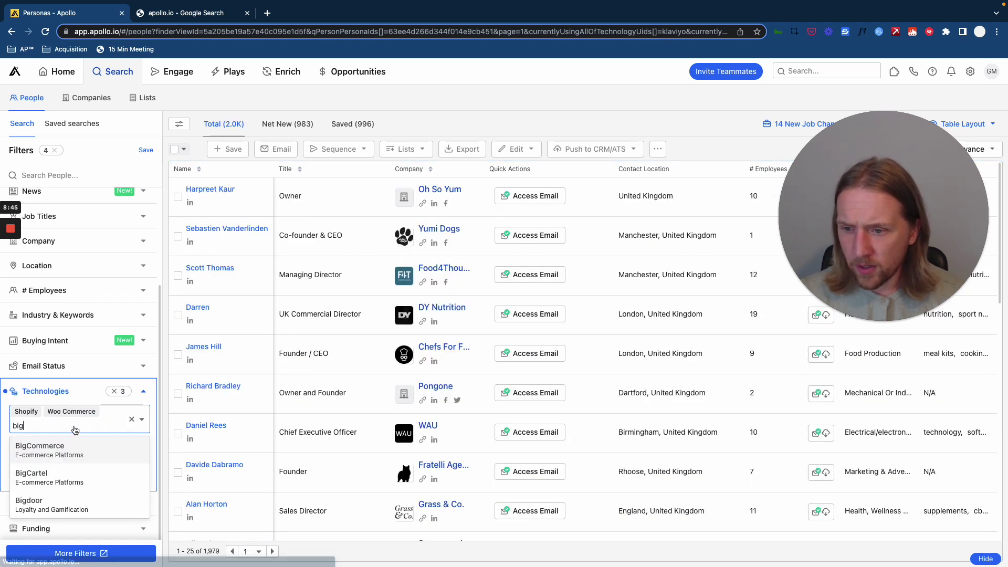
click(63, 450)
text(magen)
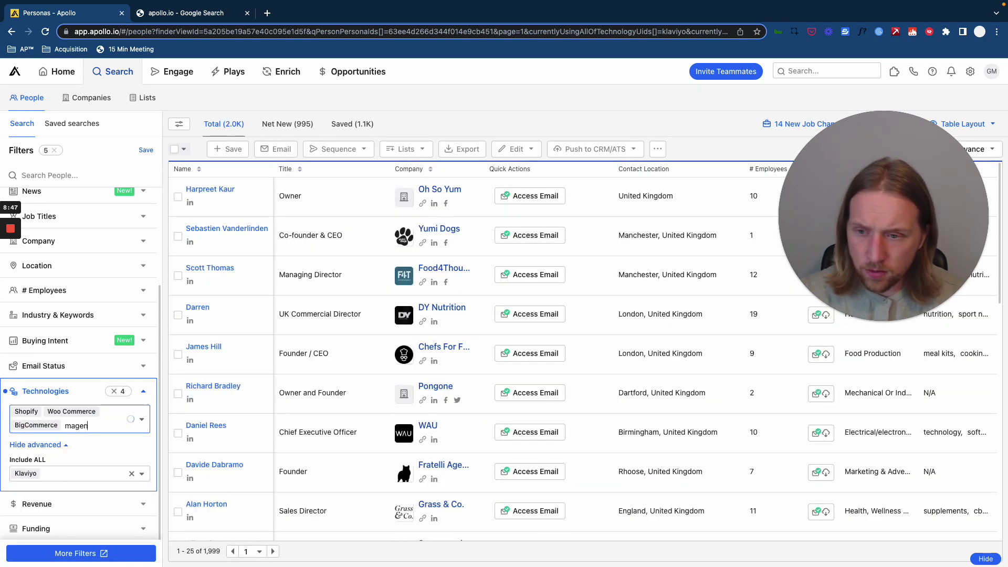
text(to)
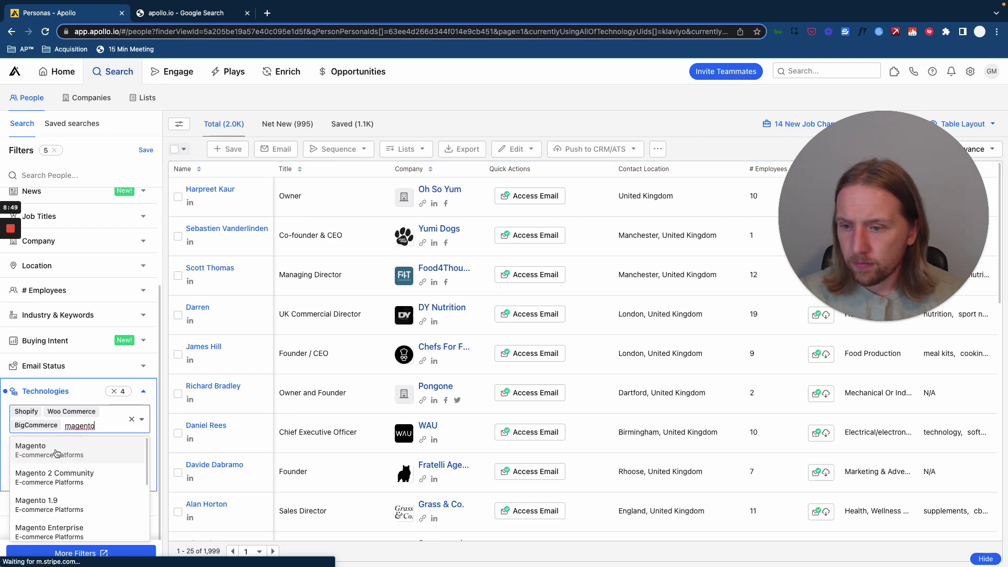
click(57, 452)
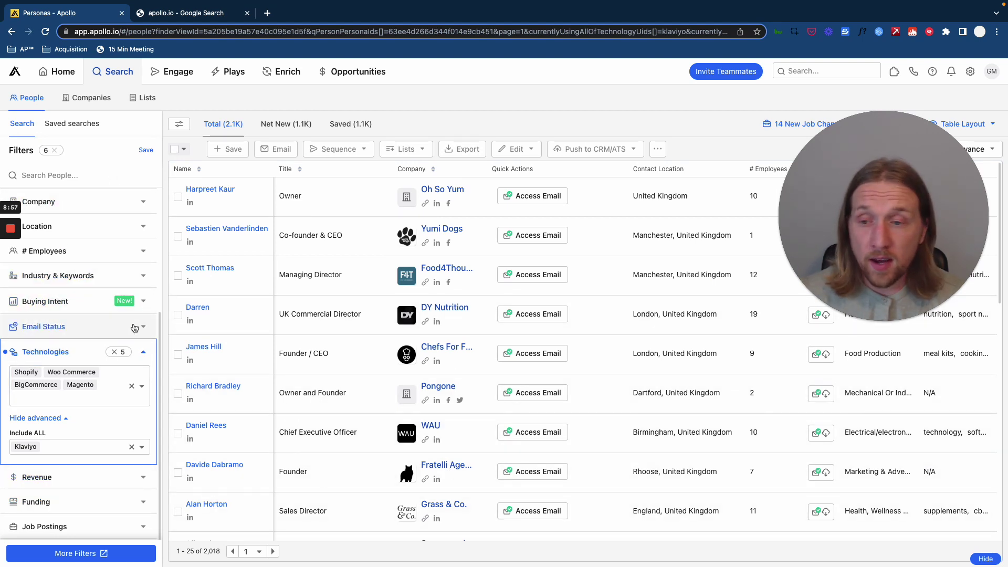
click(42, 251)
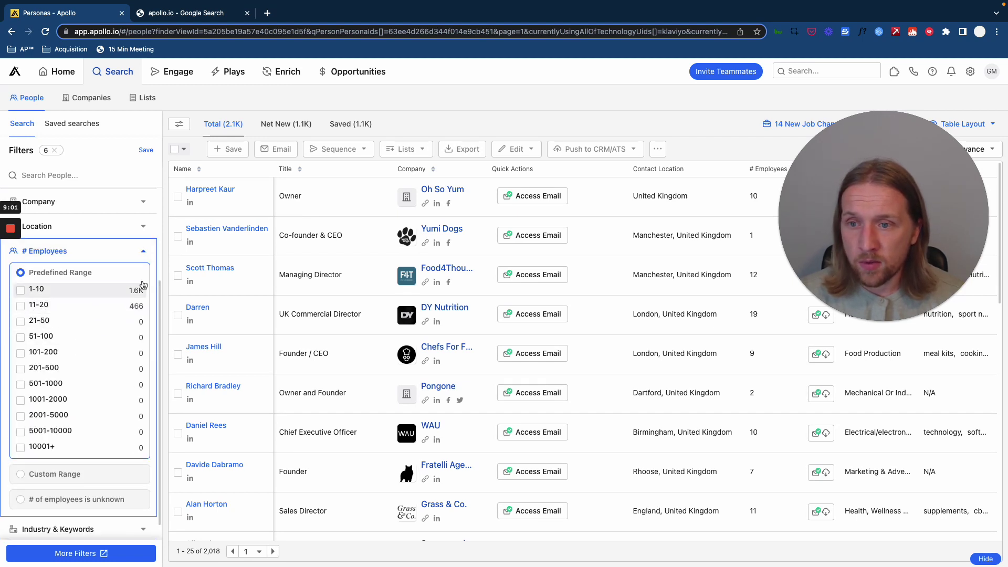
click(47, 251)
scroll(47, 241, up, 2)
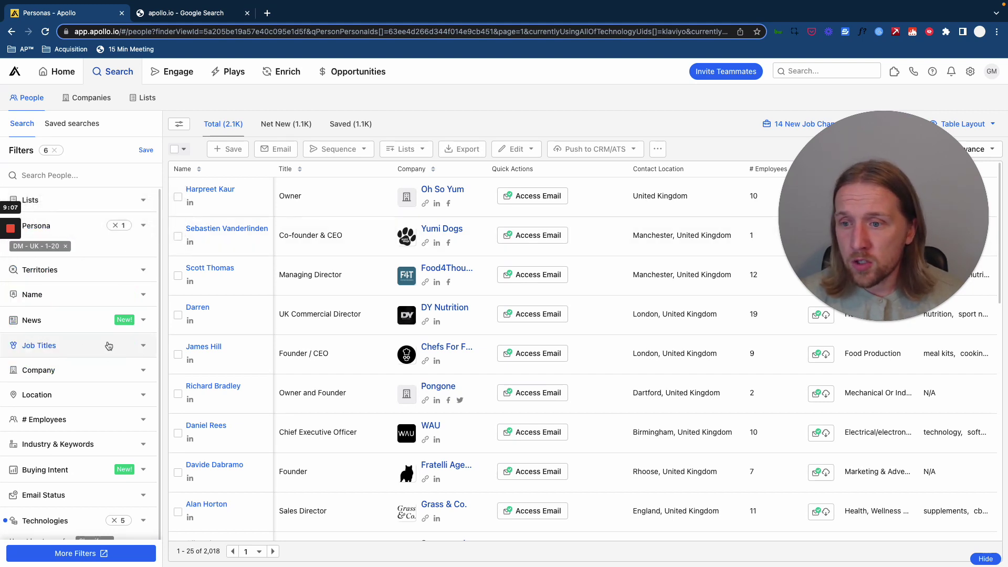
click(149, 395)
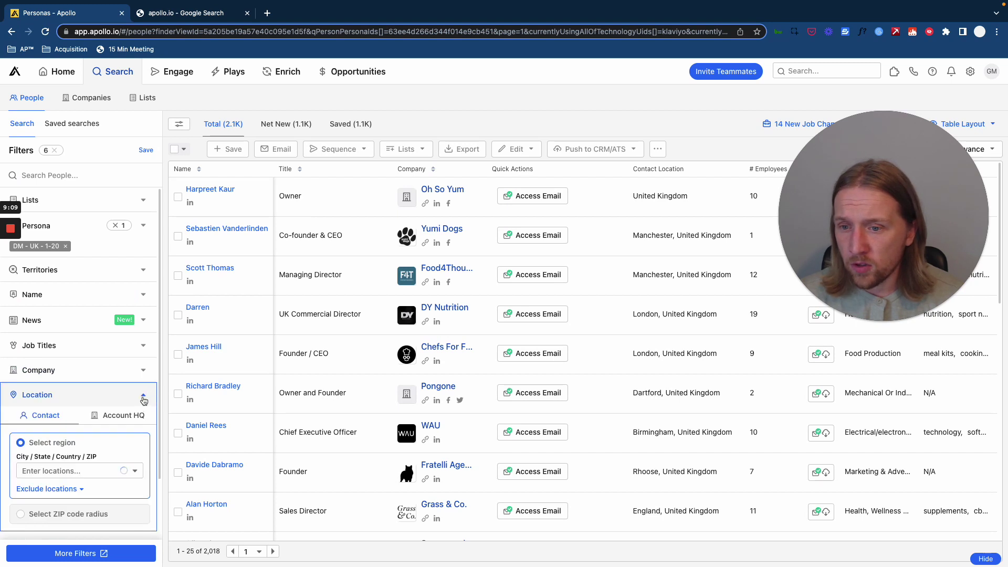
click(147, 392)
scroll(141, 399, down, 3)
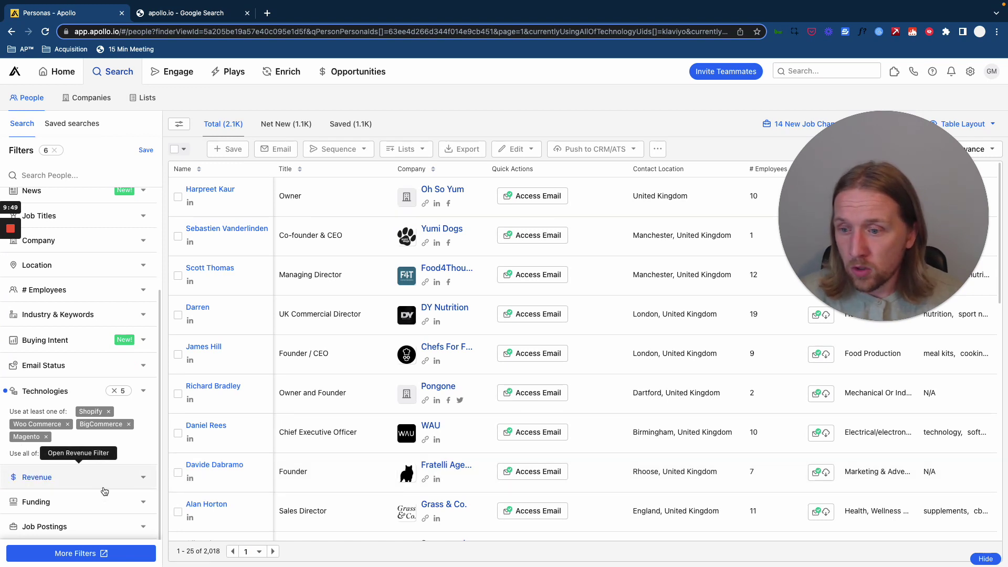
scroll(65, 489, up, 1)
Collapse Technologies and open the industry list under Industry & Keywords
scroll(64, 489, up, 3)
click(144, 520)
click(144, 520)
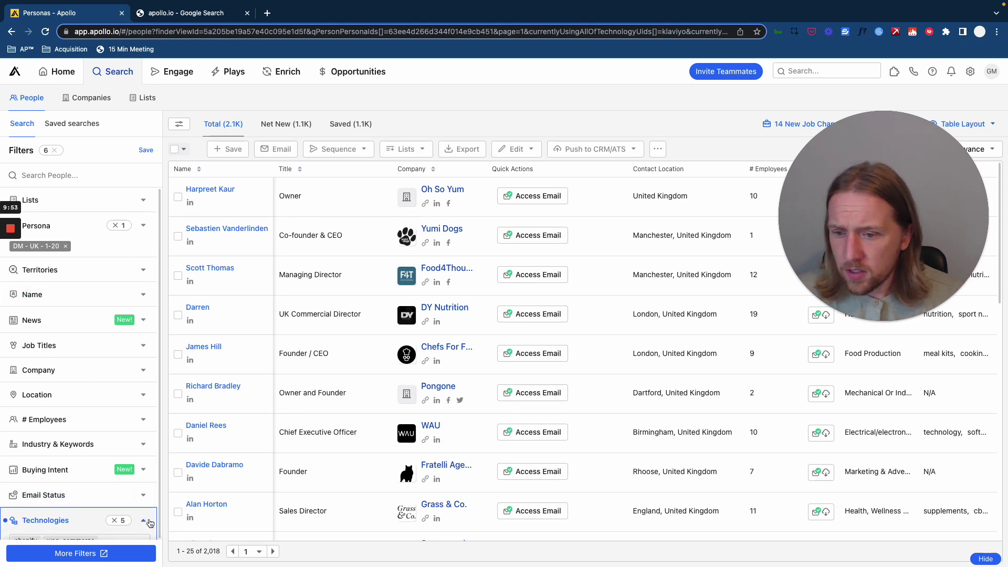
click(68, 445)
scroll(79, 410, down, 2)
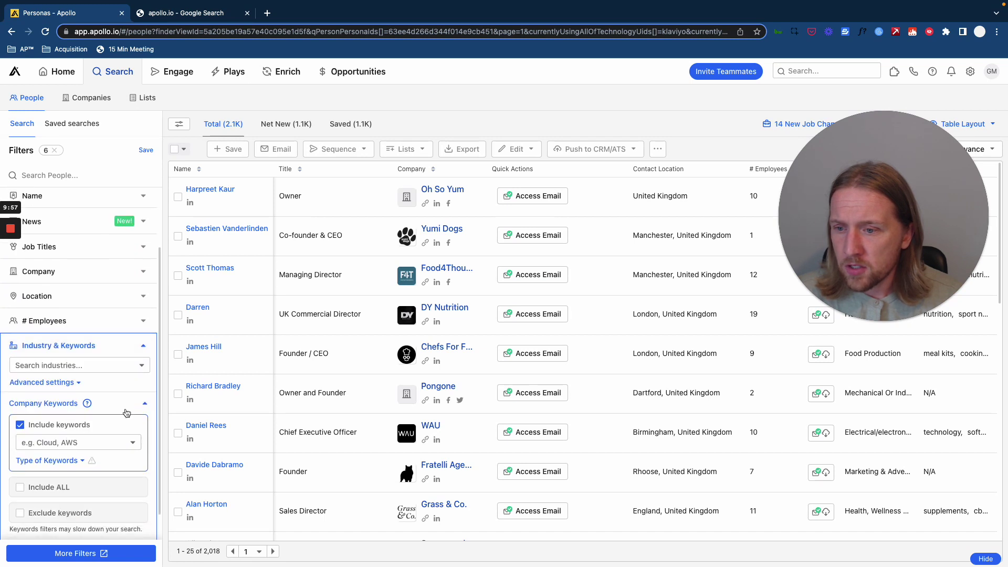
click(70, 368)
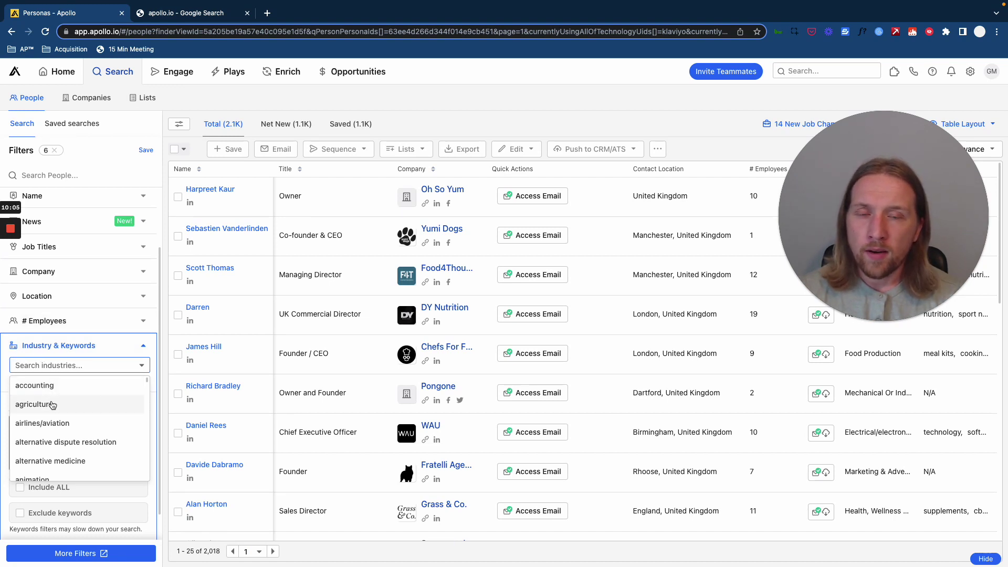
Scroll through the industry dropdown toward sporting goods
scroll(63, 420, down, 10)
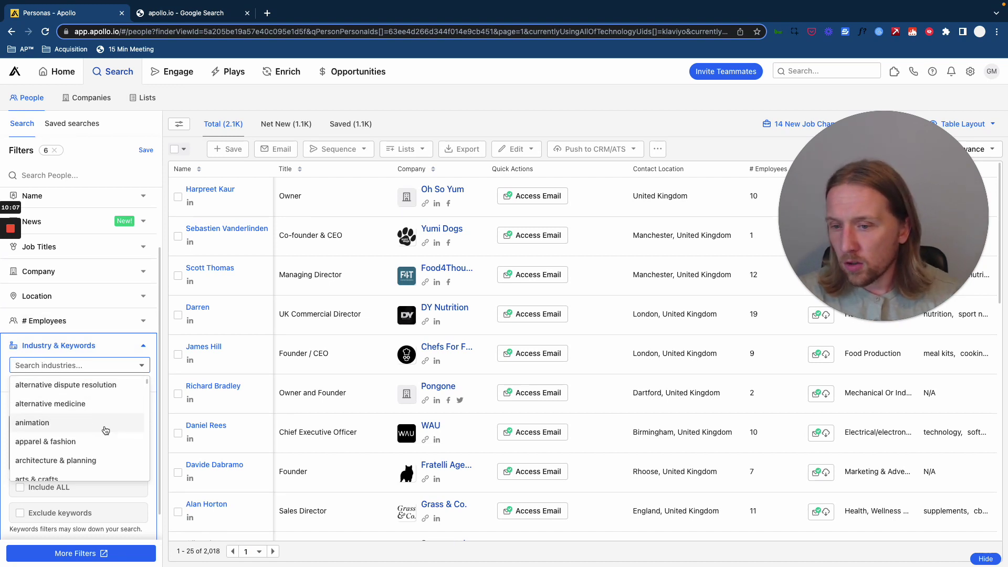
scroll(93, 445, down, 15)
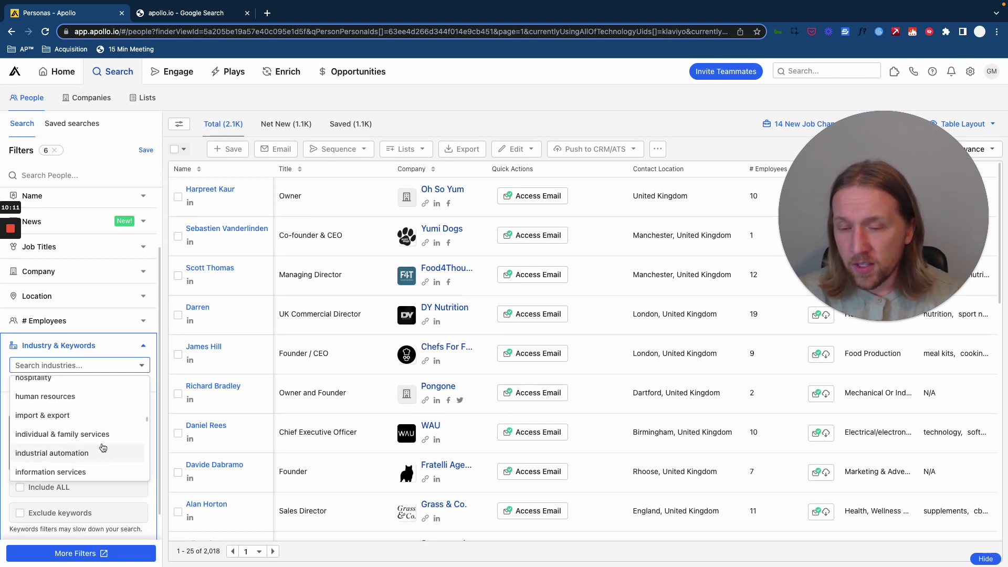
scroll(98, 447, down, 5)
scroll(95, 449, down, 20)
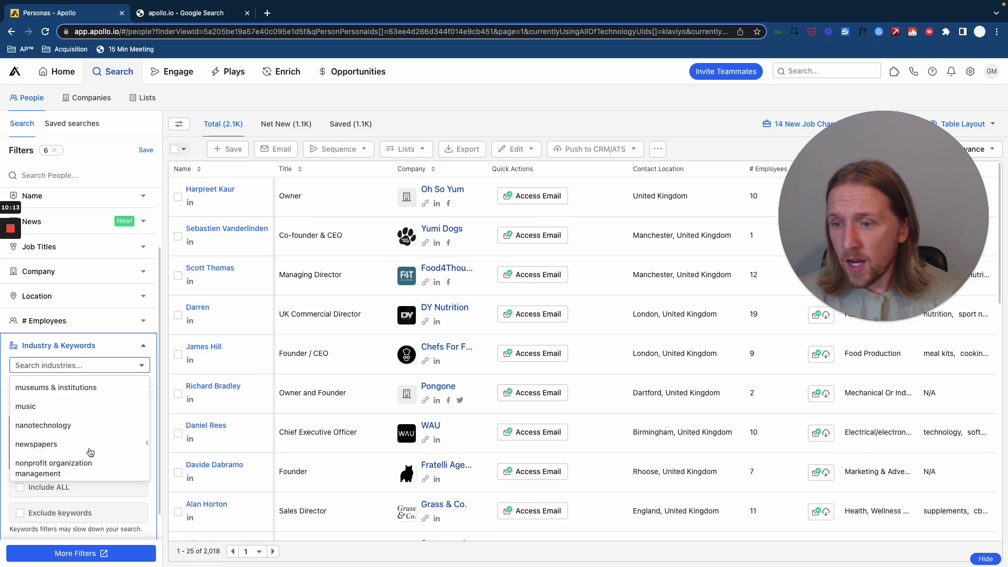
scroll(84, 452, down, 10)
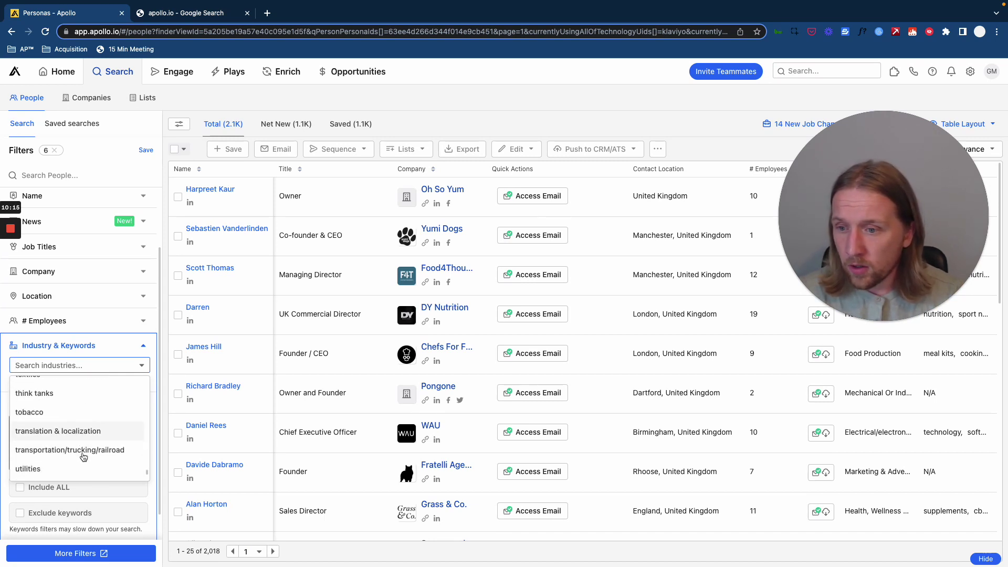
scroll(21, 428, up, 5)
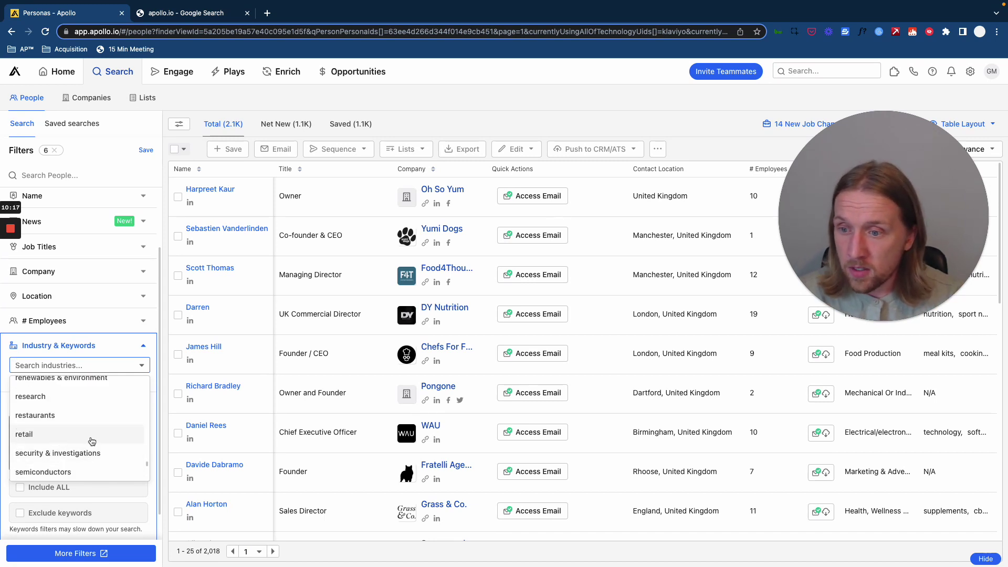
scroll(101, 437, down, 3)
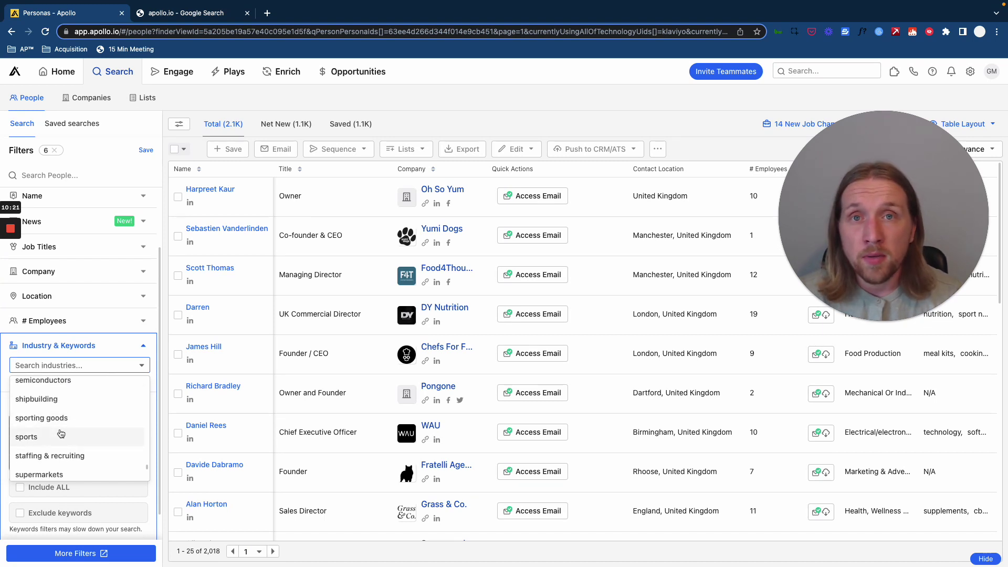
scroll(79, 428, up, 3)
scroll(86, 423, up, 2)
scroll(100, 429, down, 6)
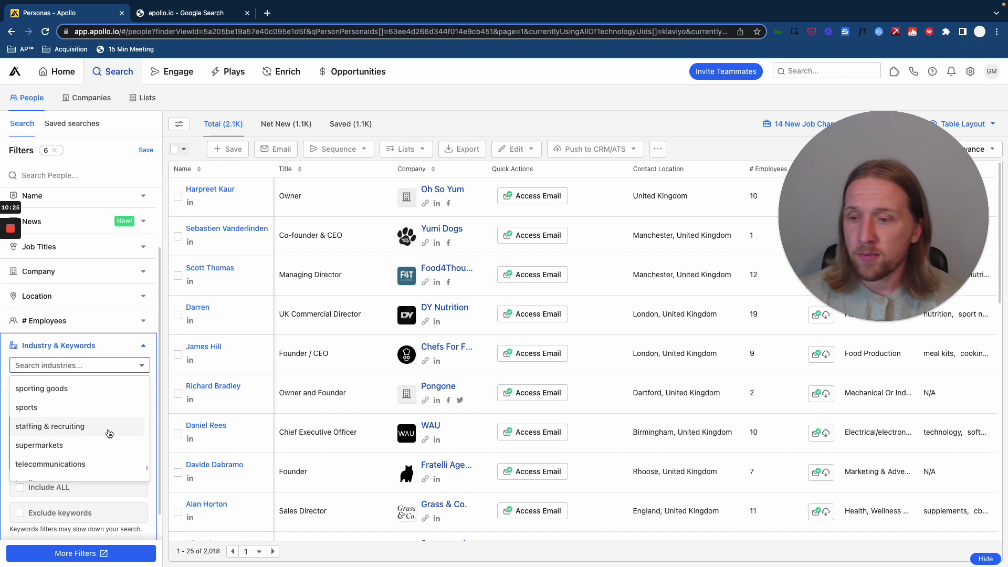
scroll(63, 428, up, 3)
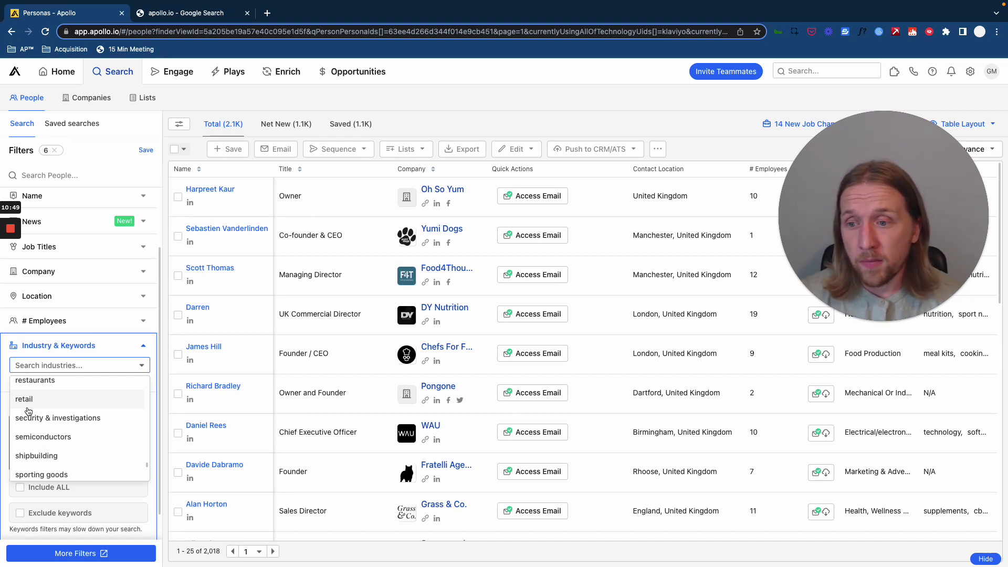
scroll(63, 420, up, 3)
scroll(52, 457, down, 3)
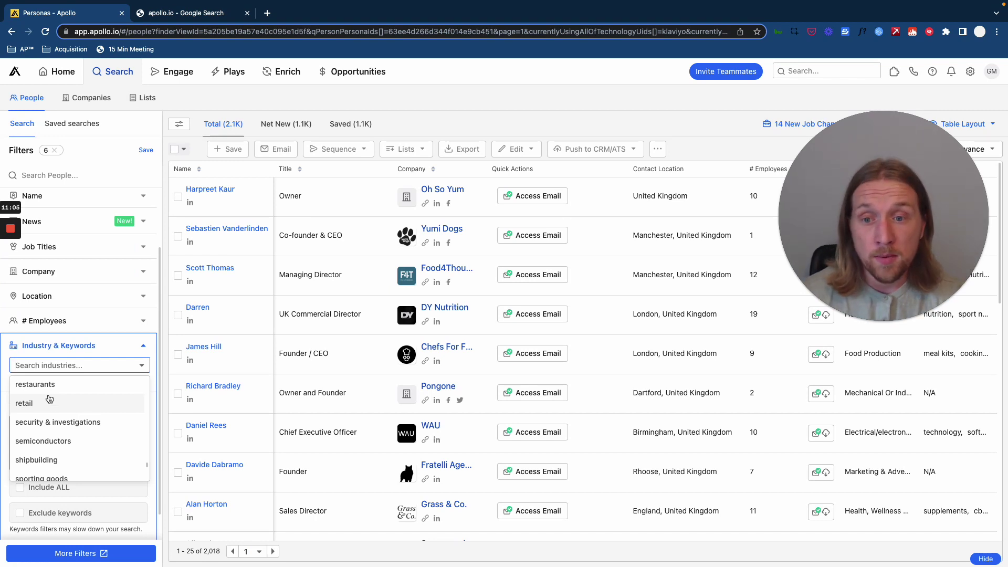
Search 'spo' and pick sporting goods as the industry, cutting results to 45 contacts
click(74, 345)
click(74, 346)
click(84, 365)
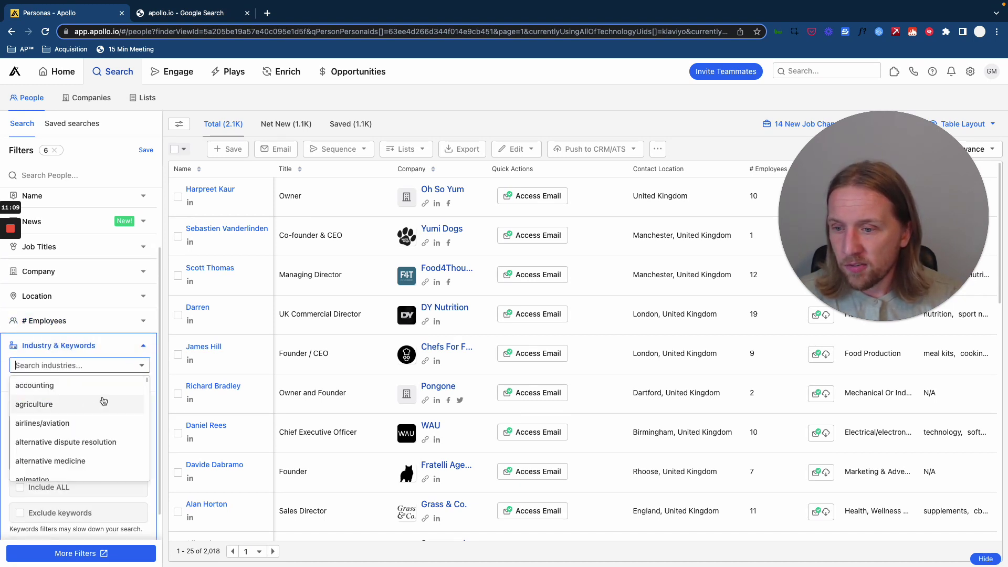
scroll(90, 405, down, 5)
text(sport)
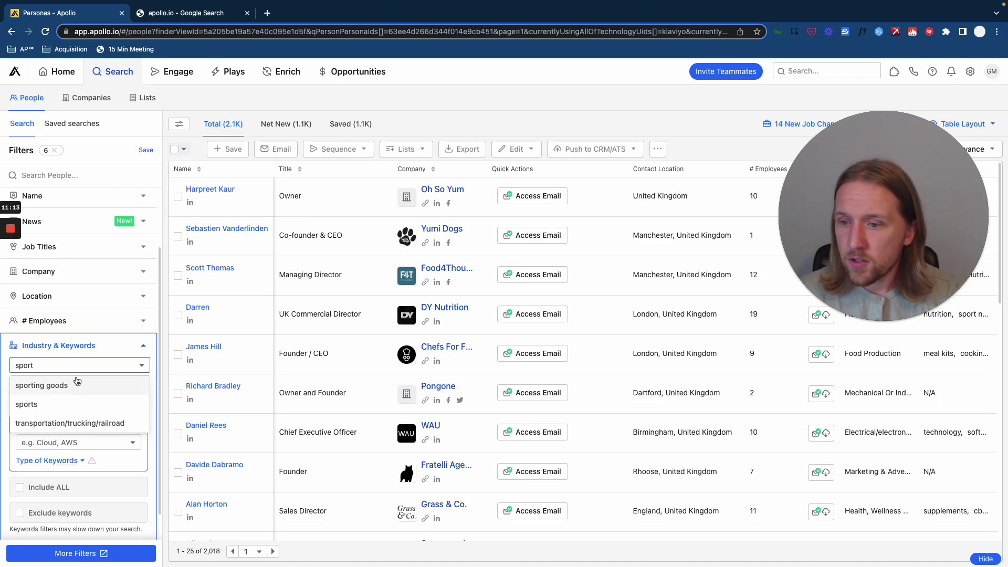
click(49, 386)
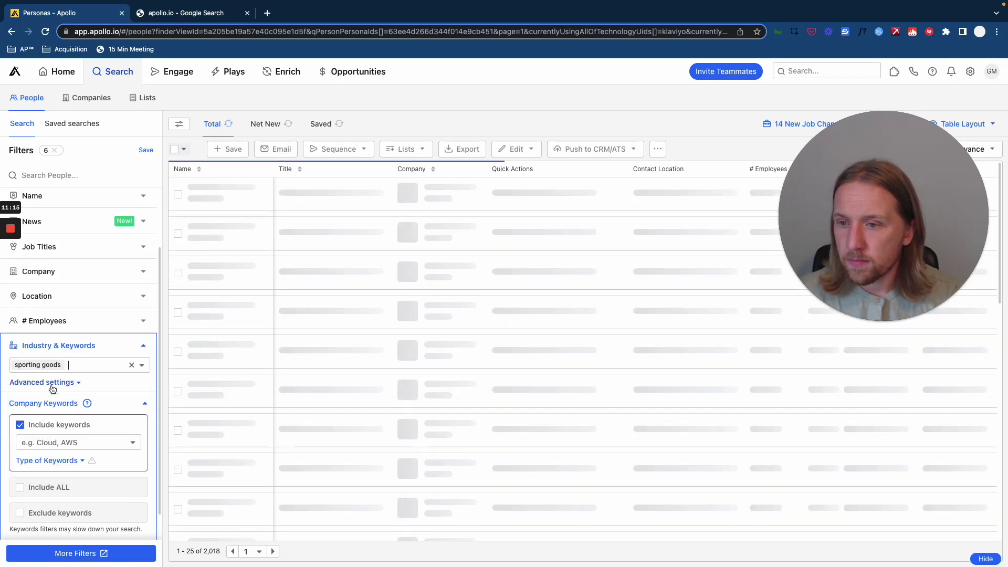
scroll(79, 315, up, 2)
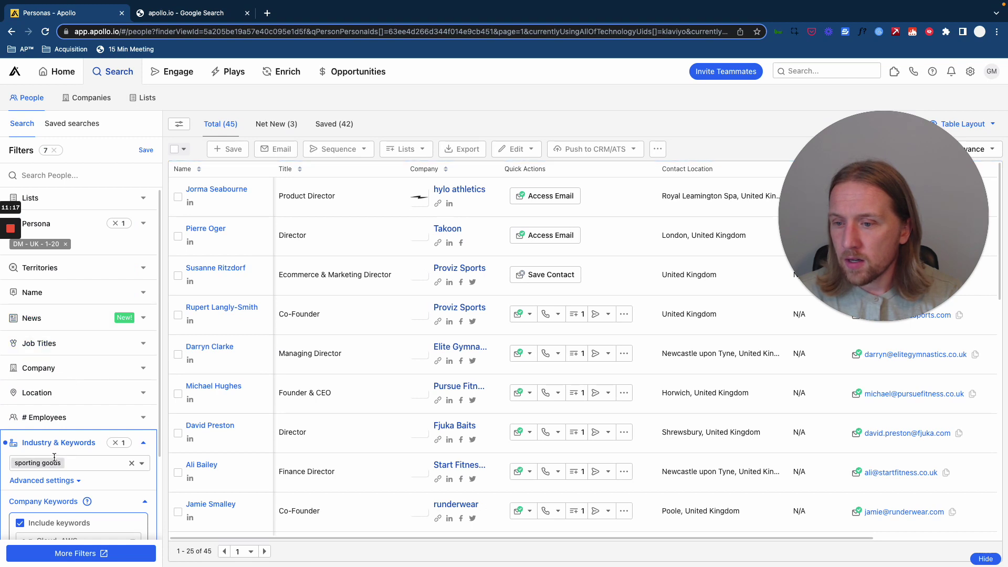
scroll(77, 326, down, 2)
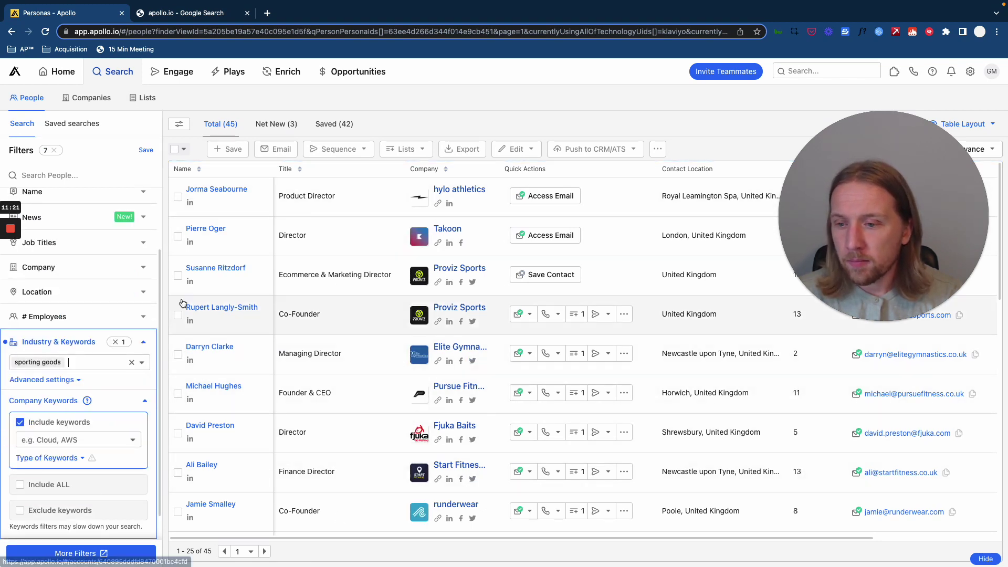
scroll(54, 319, down, 2)
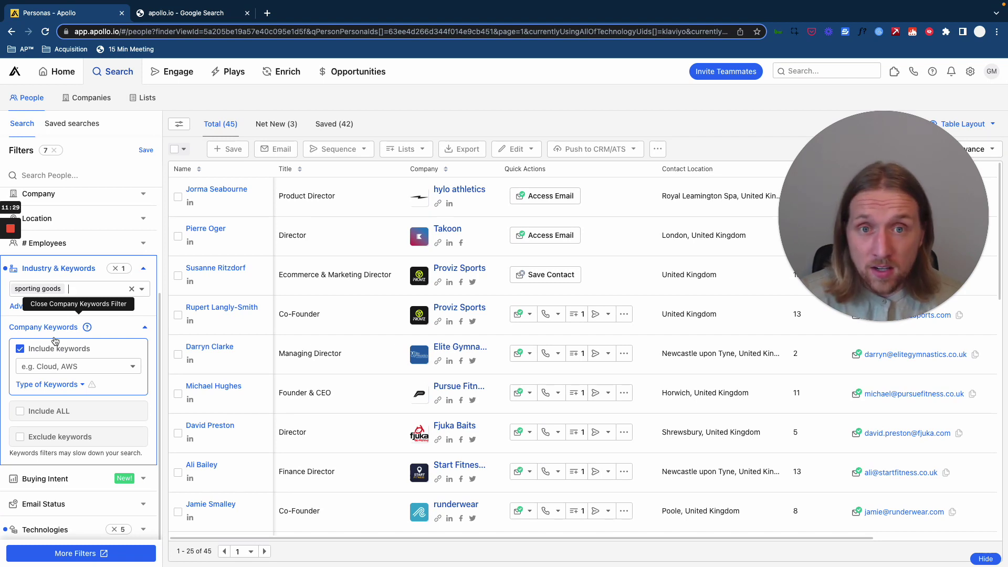
Extend keyword matching to social media descriptions and SEO descriptions in advanced settings
click(145, 328)
click(146, 331)
click(102, 330)
click(101, 330)
click(80, 307)
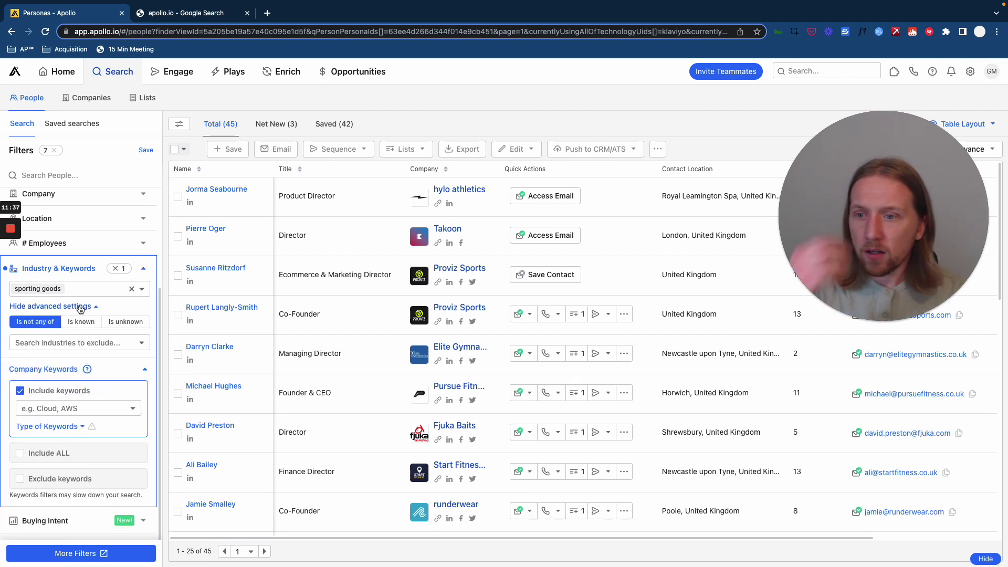
scroll(140, 389, down, 3)
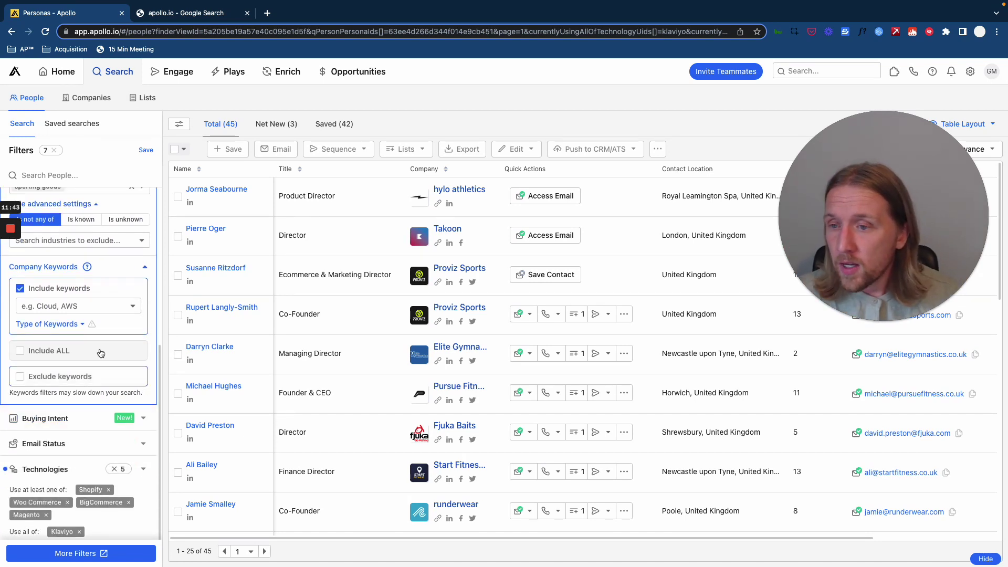
click(82, 326)
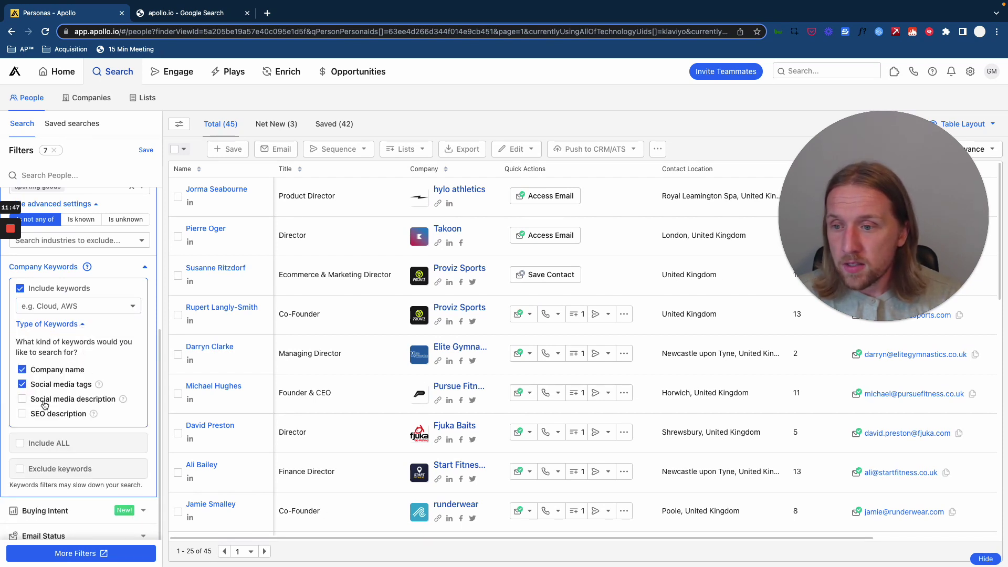
click(22, 399)
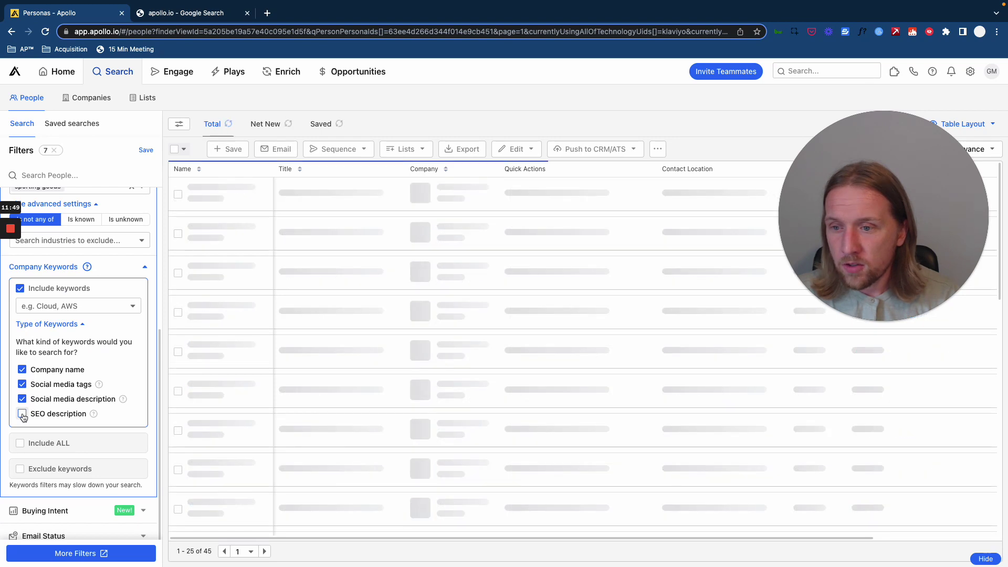
click(23, 416)
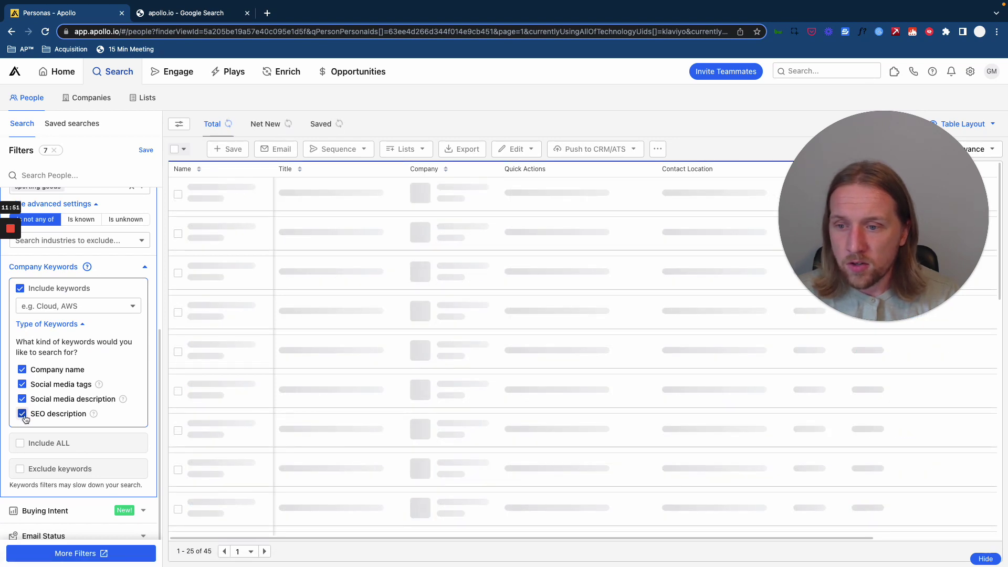
Include 'football' as a company keyword, leaving 5 contacts
click(55, 307)
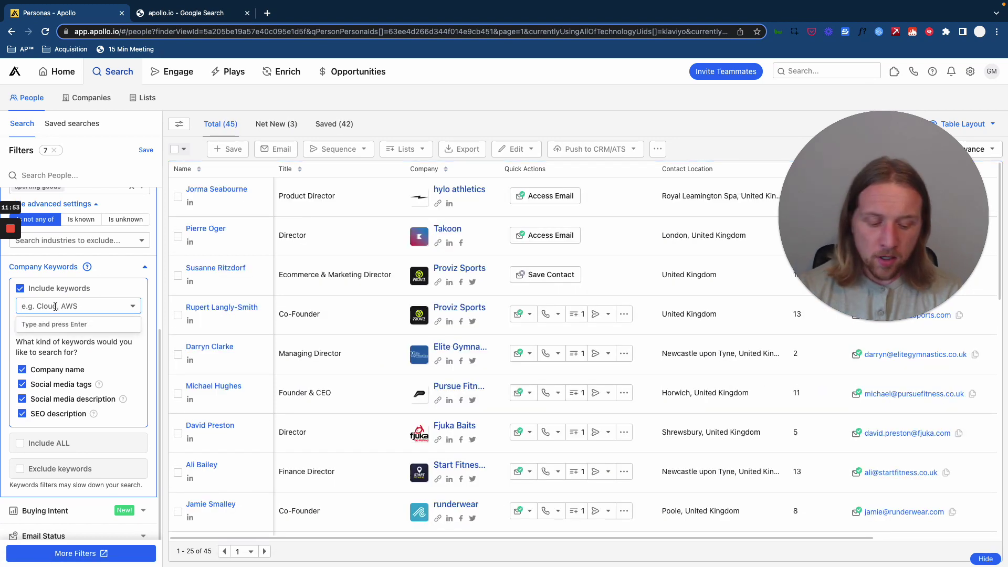
text(football)
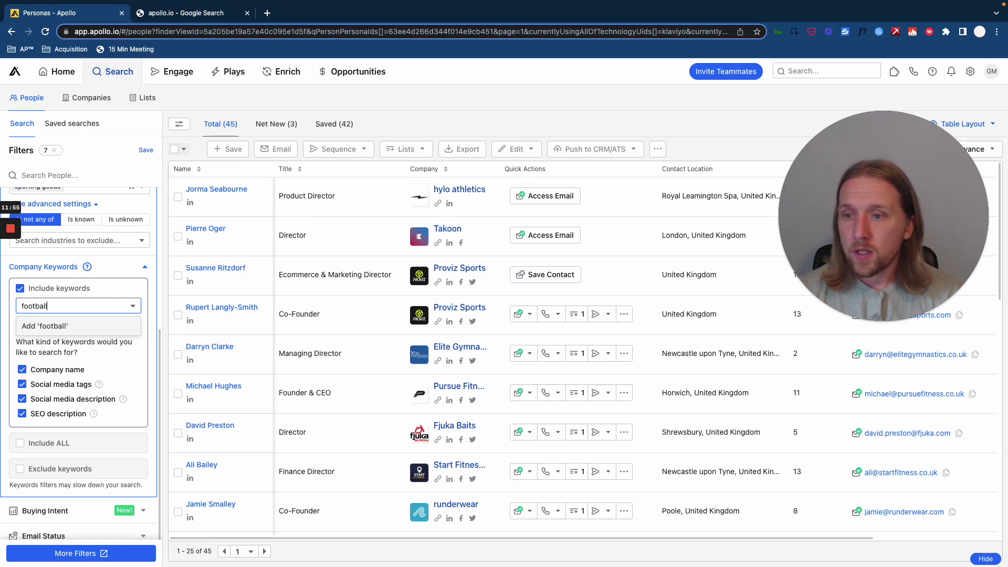
click(50, 325)
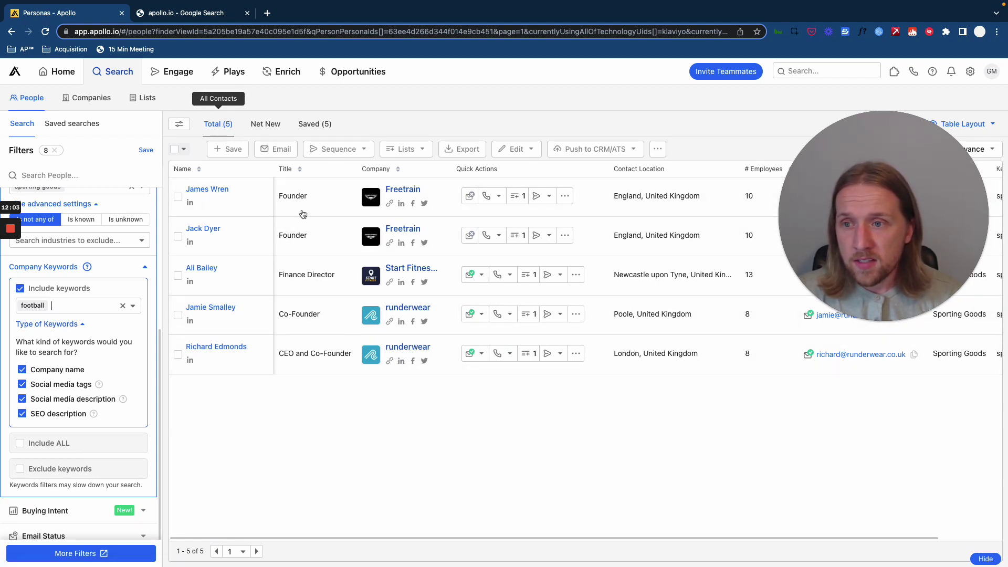
Scroll through the filter panel to review the sporting goods industry and football keyword filters
scroll(105, 367, up, 5)
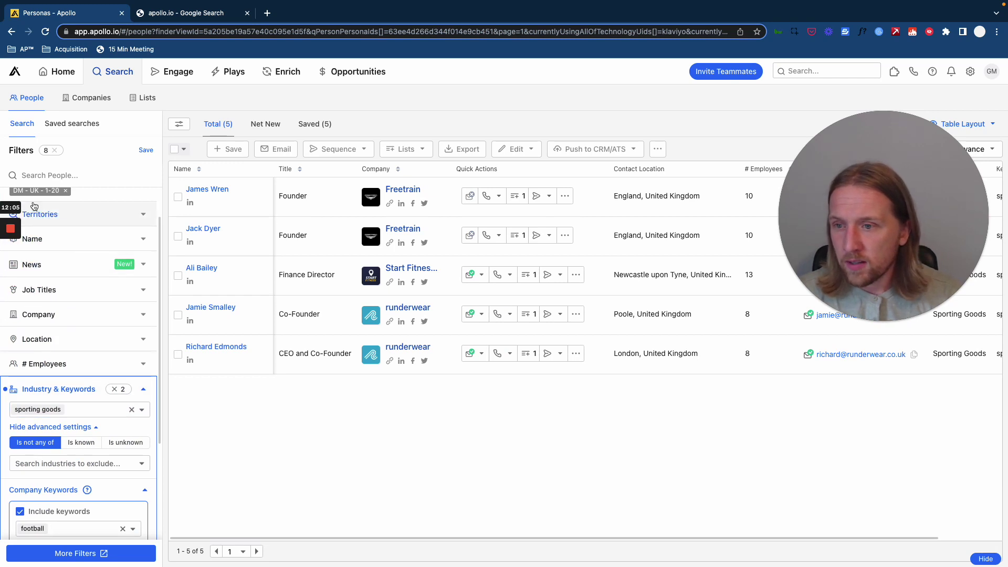
scroll(102, 373, down, 10)
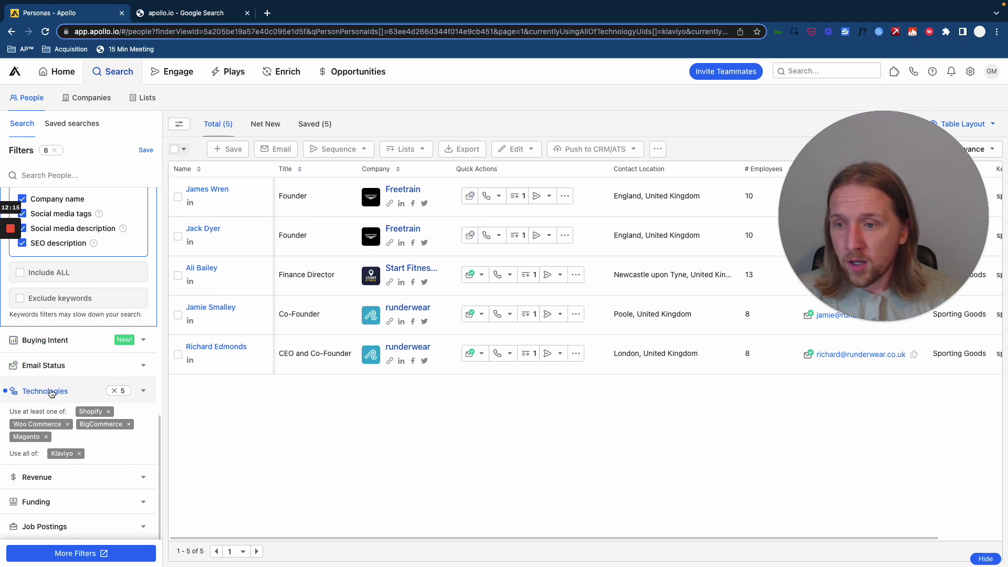
scroll(35, 357, up, 4)
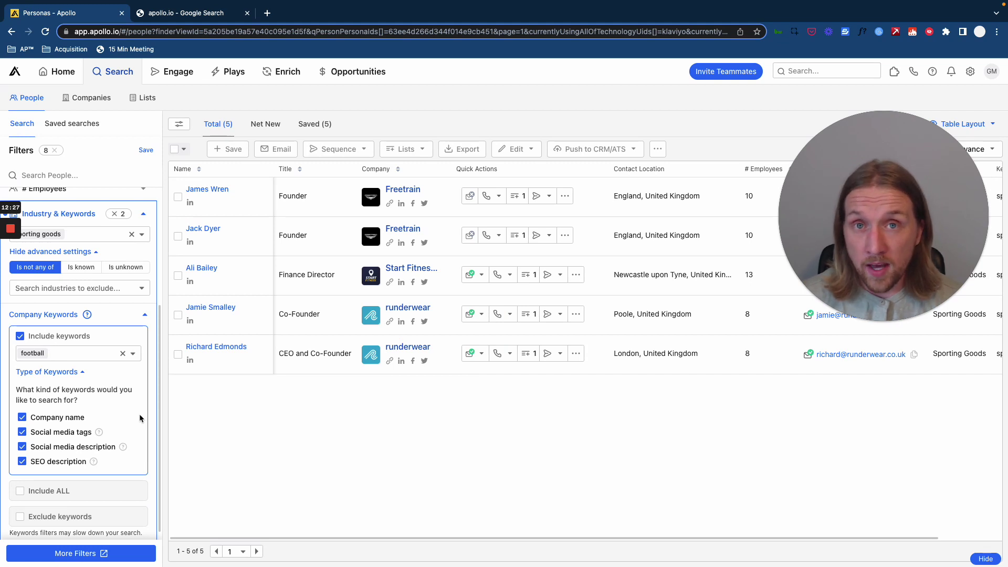
scroll(126, 431, down, 4)
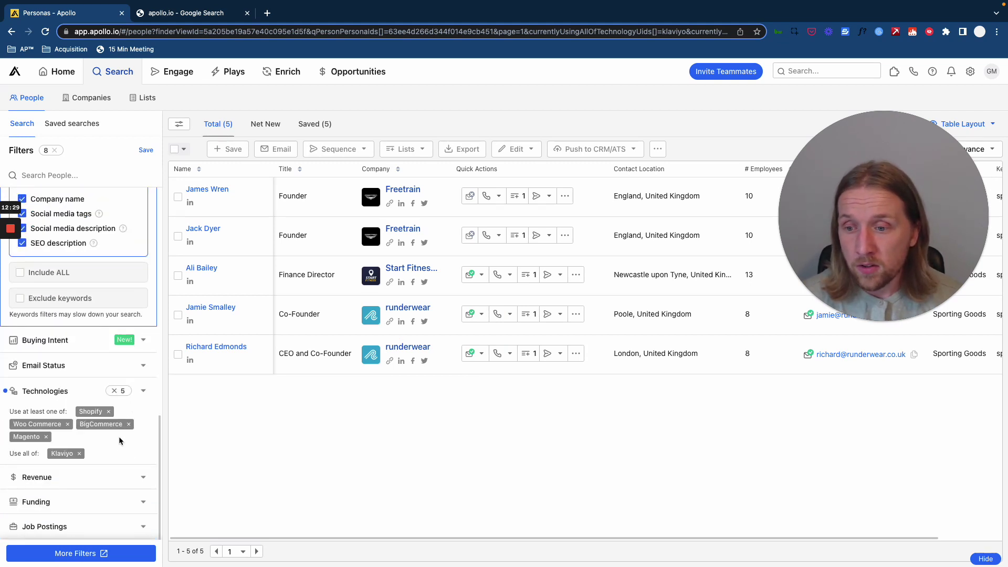
scroll(110, 437, up, 7)
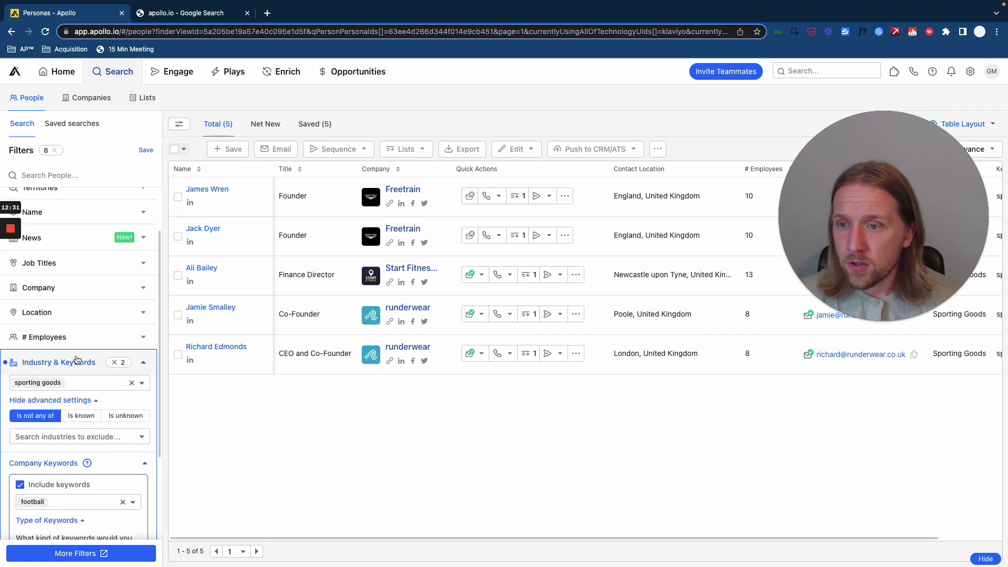
scroll(79, 339, up, 3)
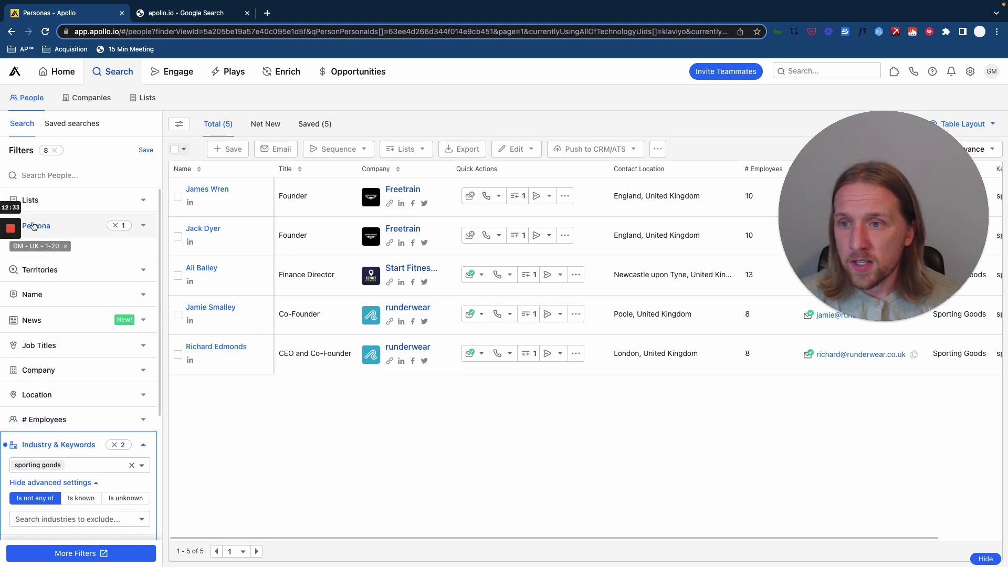
scroll(131, 368, down, 10)
scroll(139, 398, up, 10)
click(143, 447)
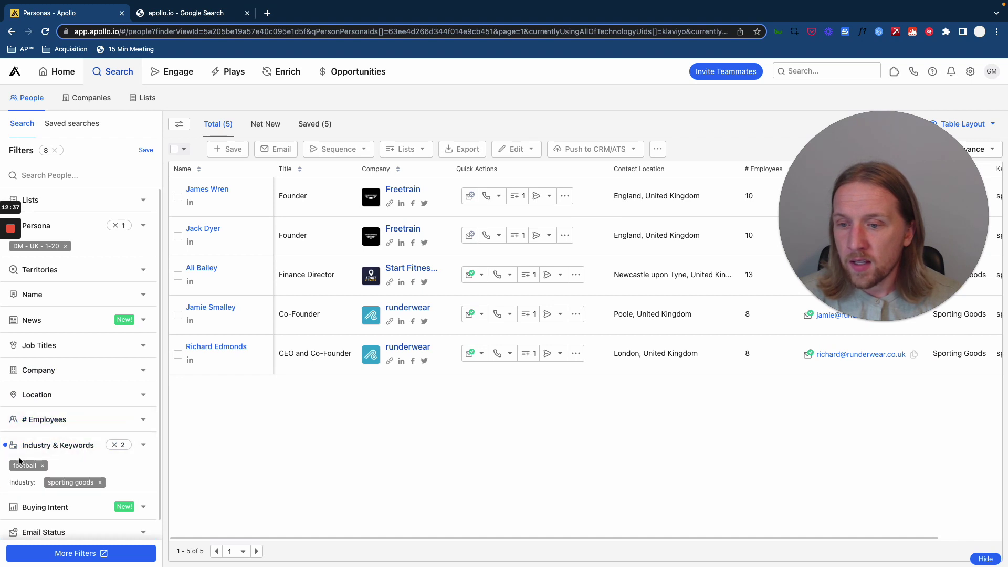
scroll(78, 327, down, 6)
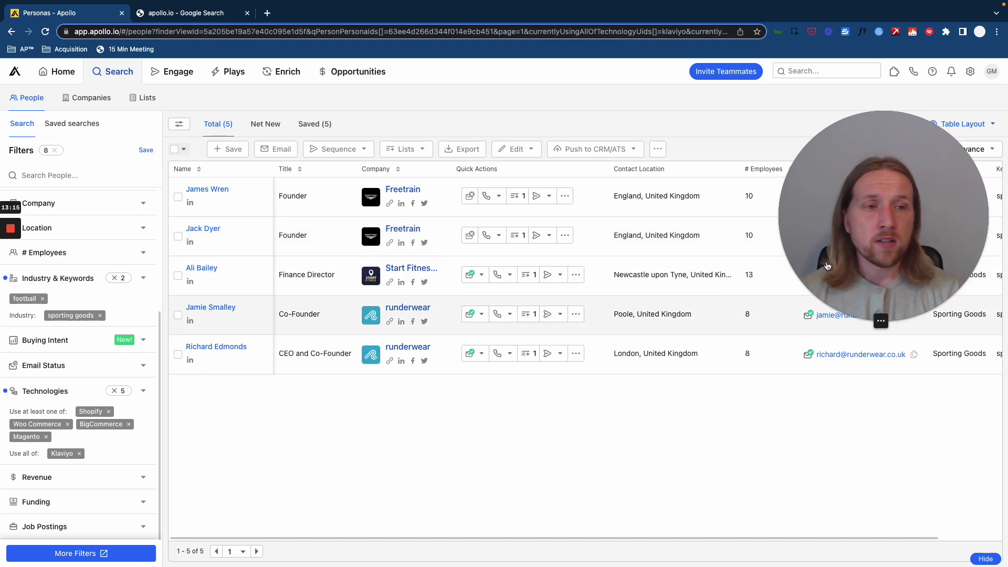
drag(821, 247, 411, 305)
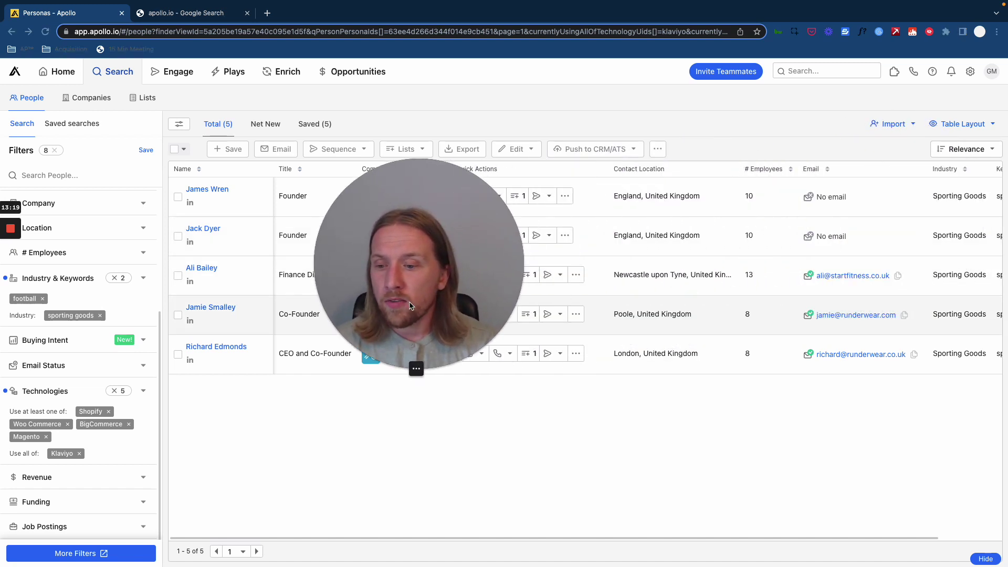
drag(408, 324, 494, 323)
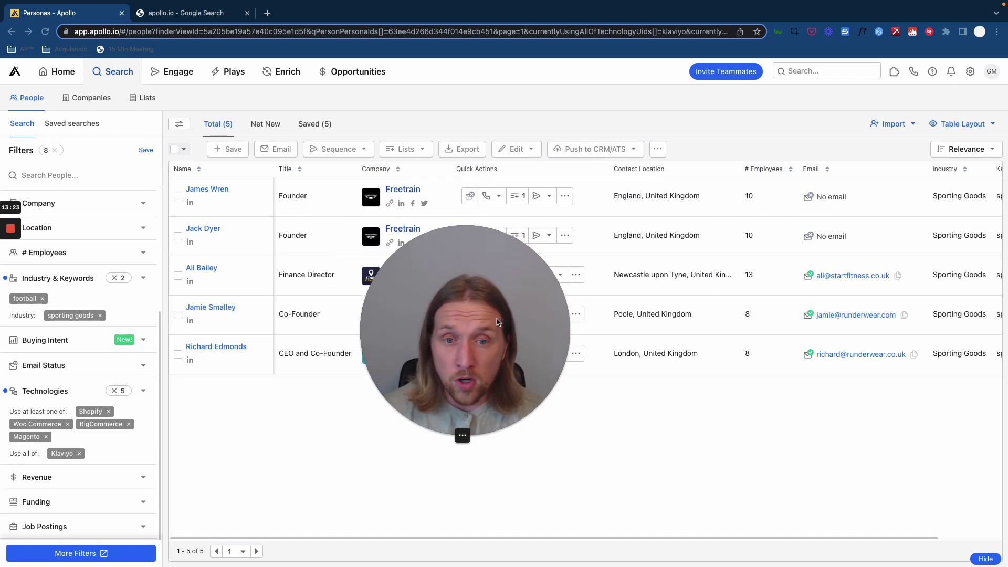
drag(477, 353, 682, 364)
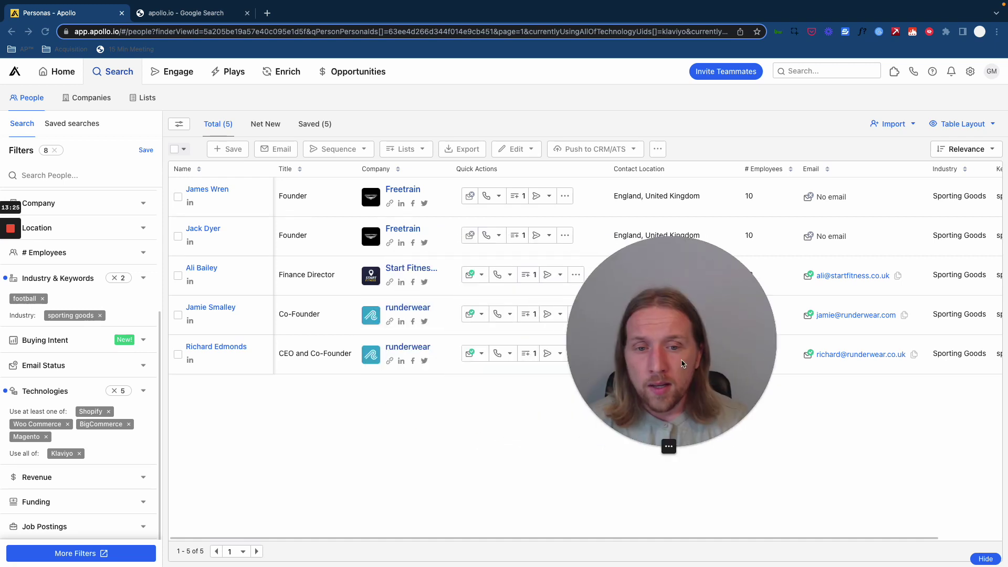